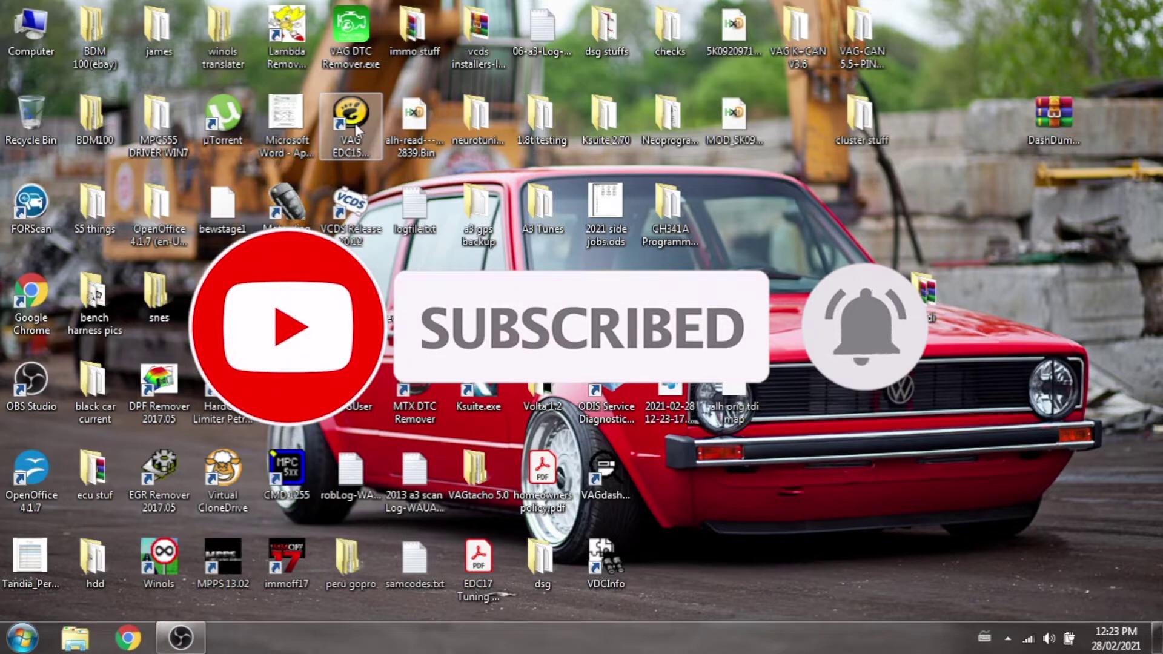
Launch VAGEDCSuite from its desktop shortcut, loading the ALH original TDI map with 58 maps.
double_click(355, 123)
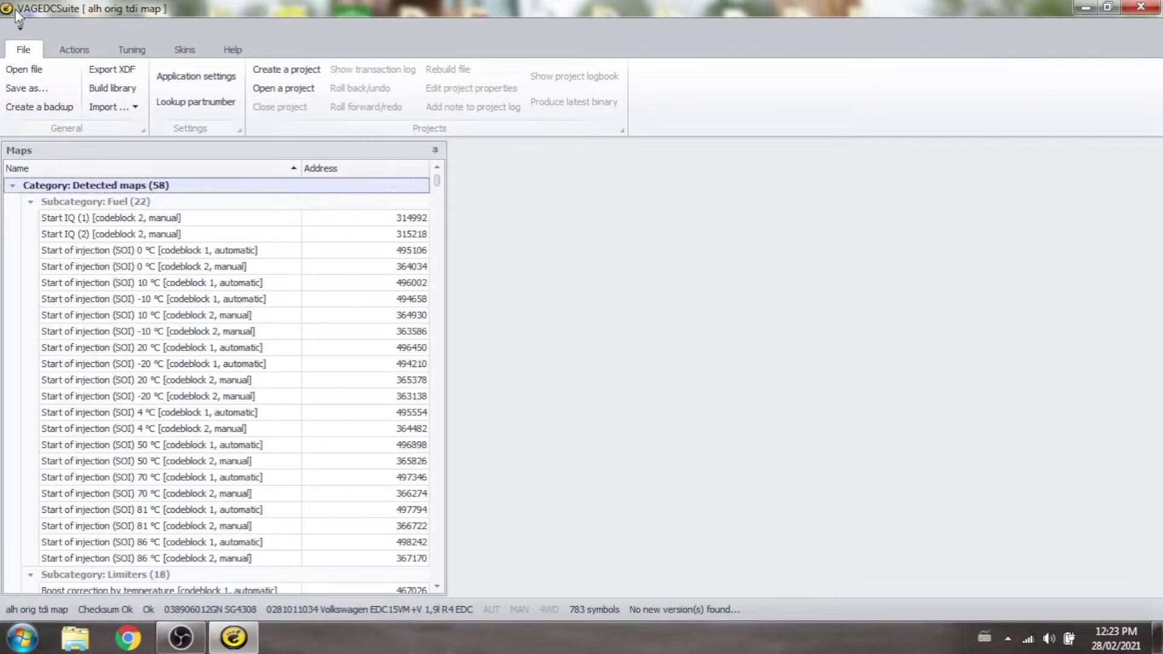
Dismiss the Open file dialog and scroll the maps list to the Misc idle RPM entries.
left_click(22, 71)
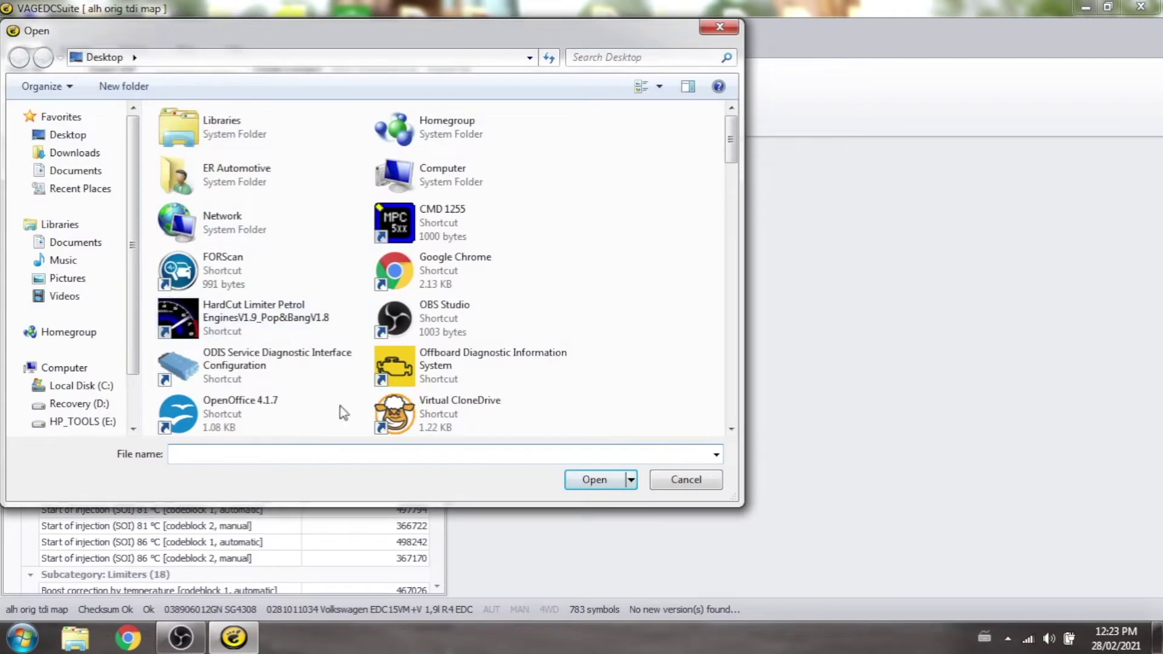
left_click(690, 483)
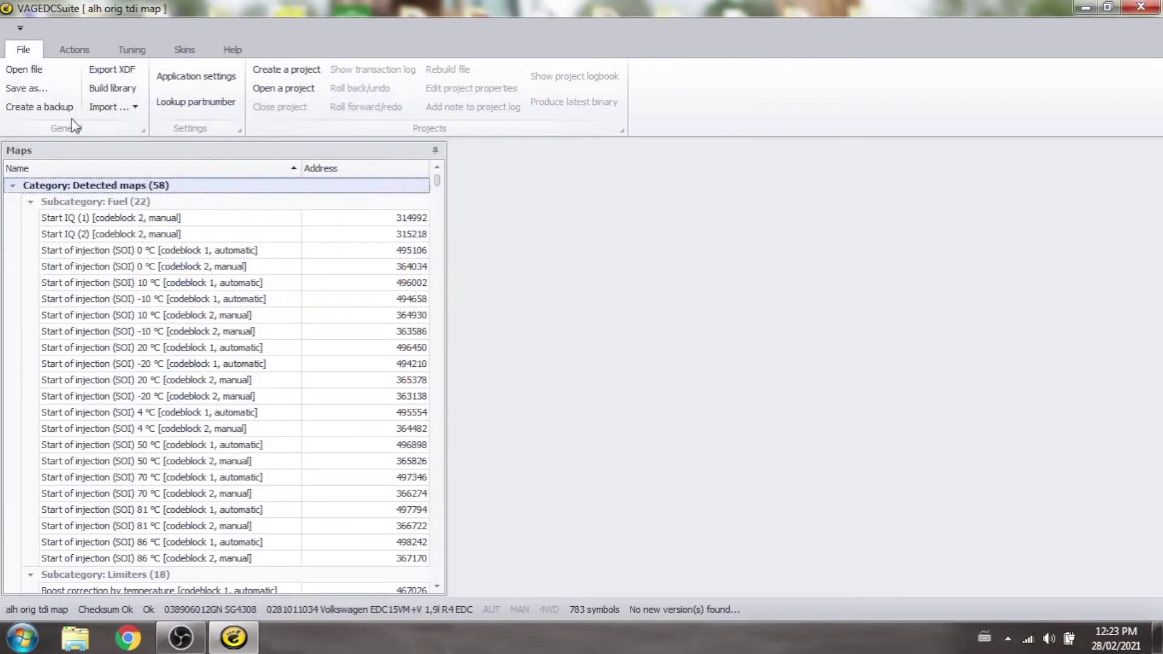
left_click(139, 429)
scroll(139, 430, "down", 1)
scroll(138, 430, "down", 3)
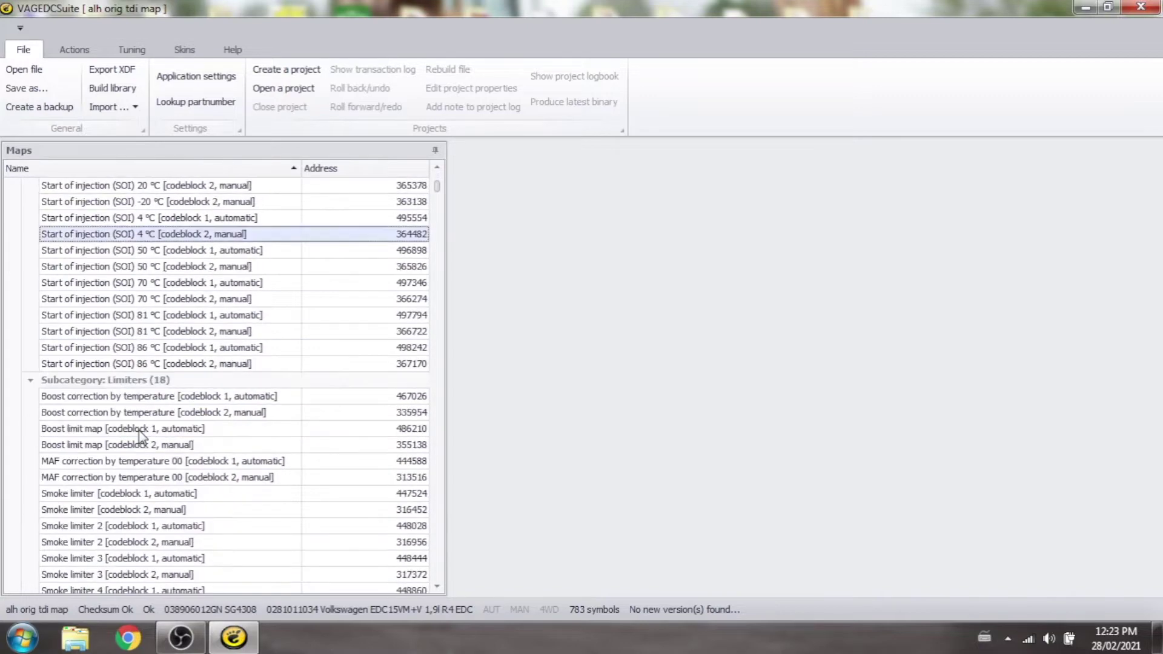
scroll(139, 429, "down", 3)
scroll(140, 430, "down", 3)
scroll(139, 430, "down", 1)
scroll(140, 430, "down", 2)
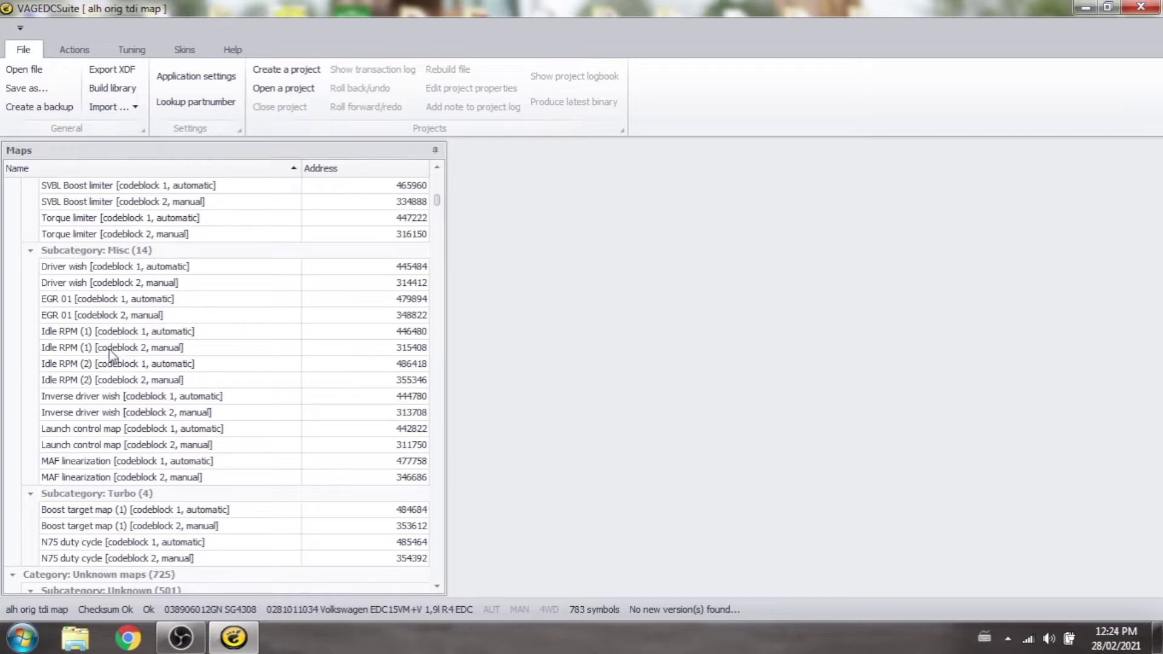
Open Idle RPM (1) [codeblock 2, manual], showing target speeds 943 and 1160.
left_click(115, 354)
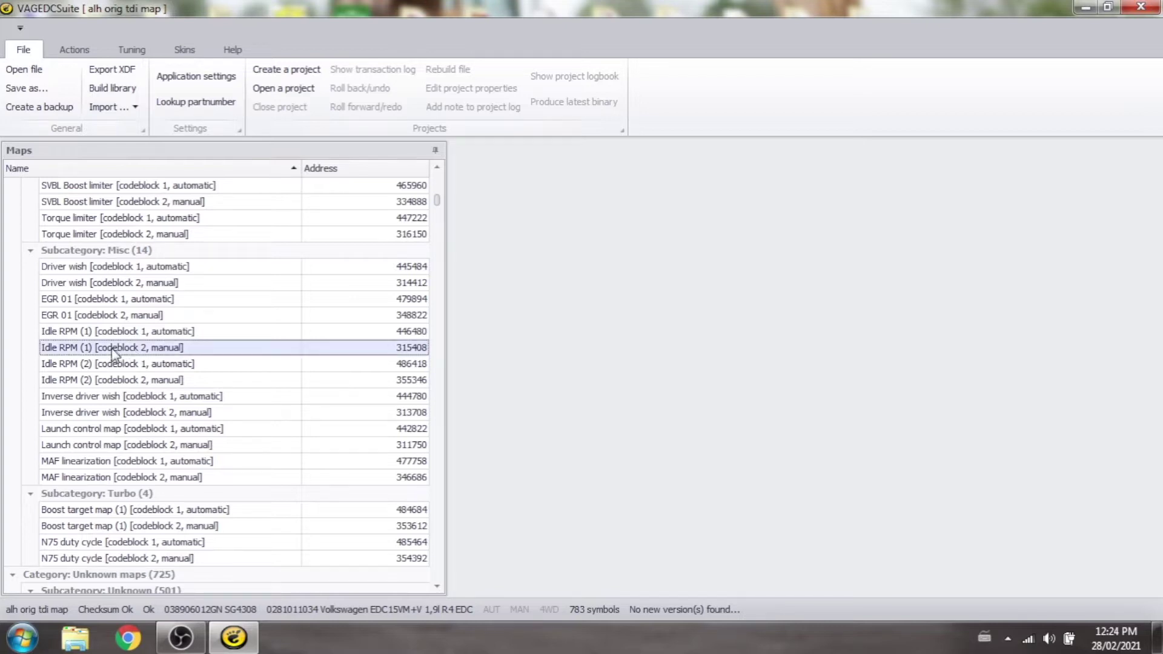
double_click(115, 356)
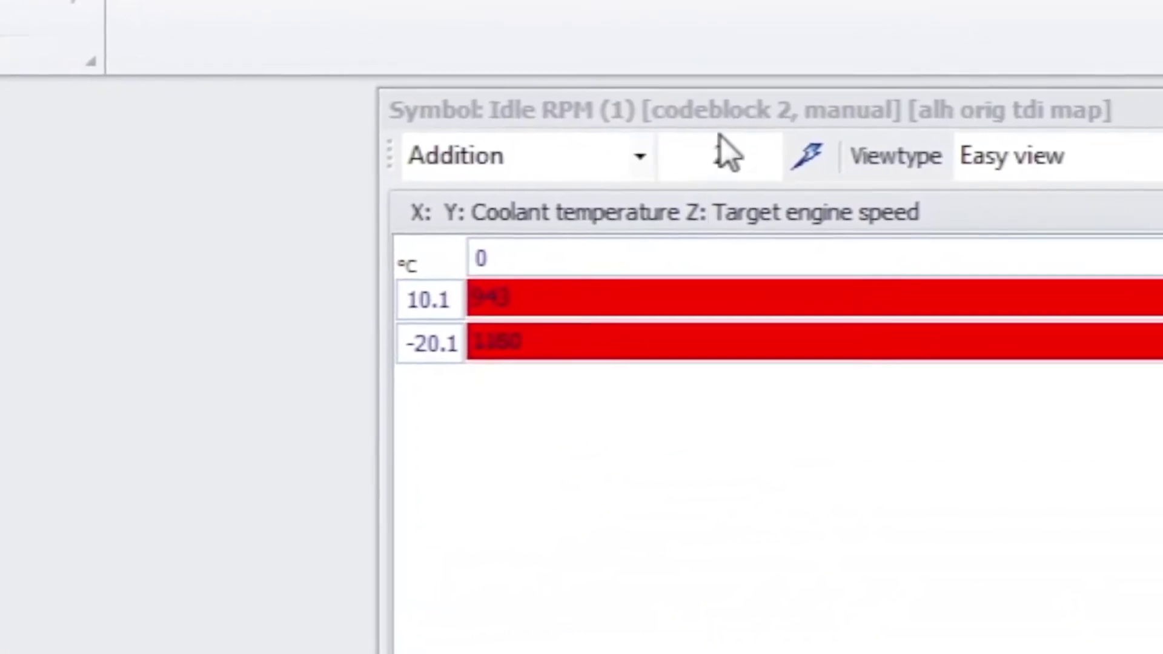
type("2")
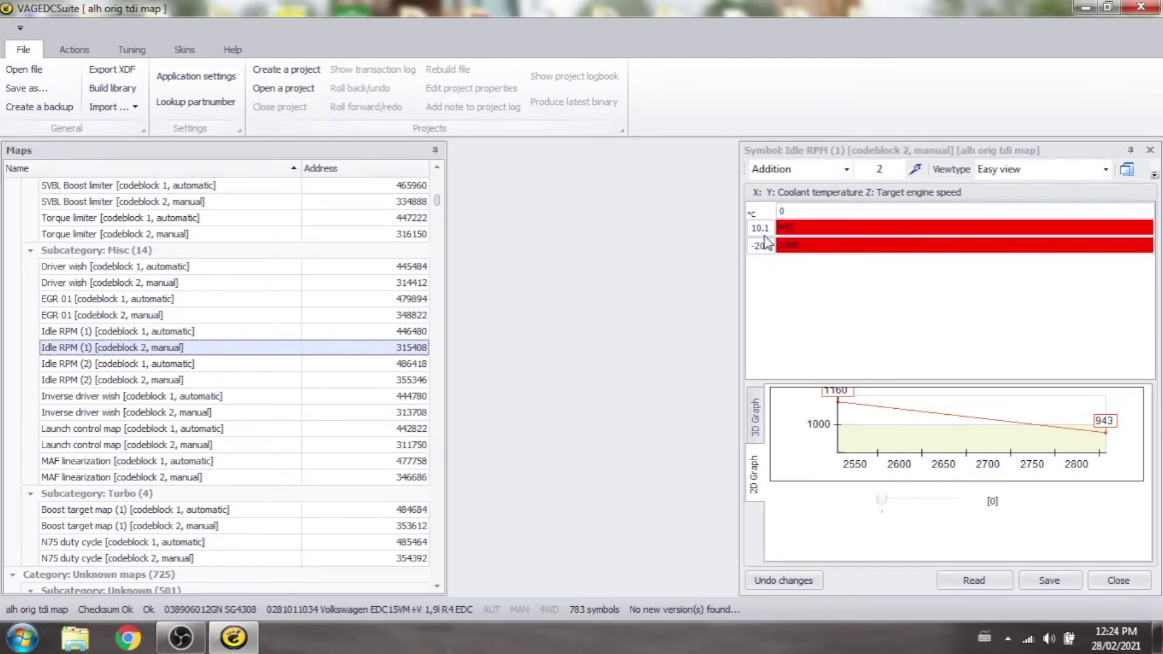
Open the Idle RPM (1) coolant temperature axis editor, showing raw values 253.000 and 283.200.
right_click(763, 232)
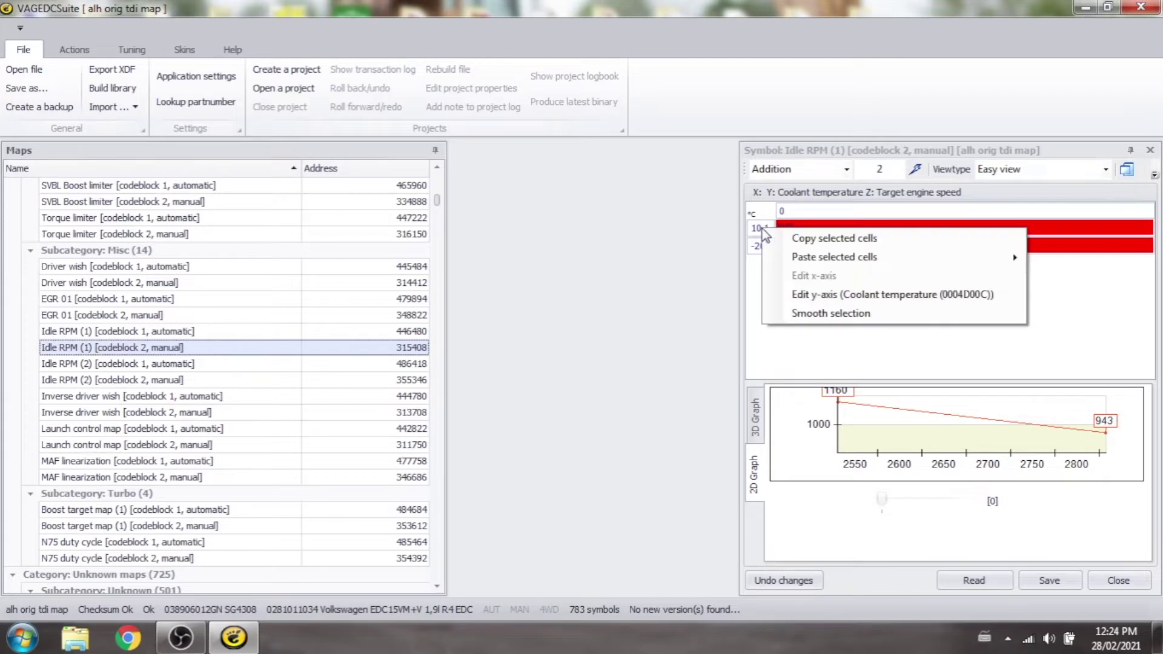
left_click(761, 265)
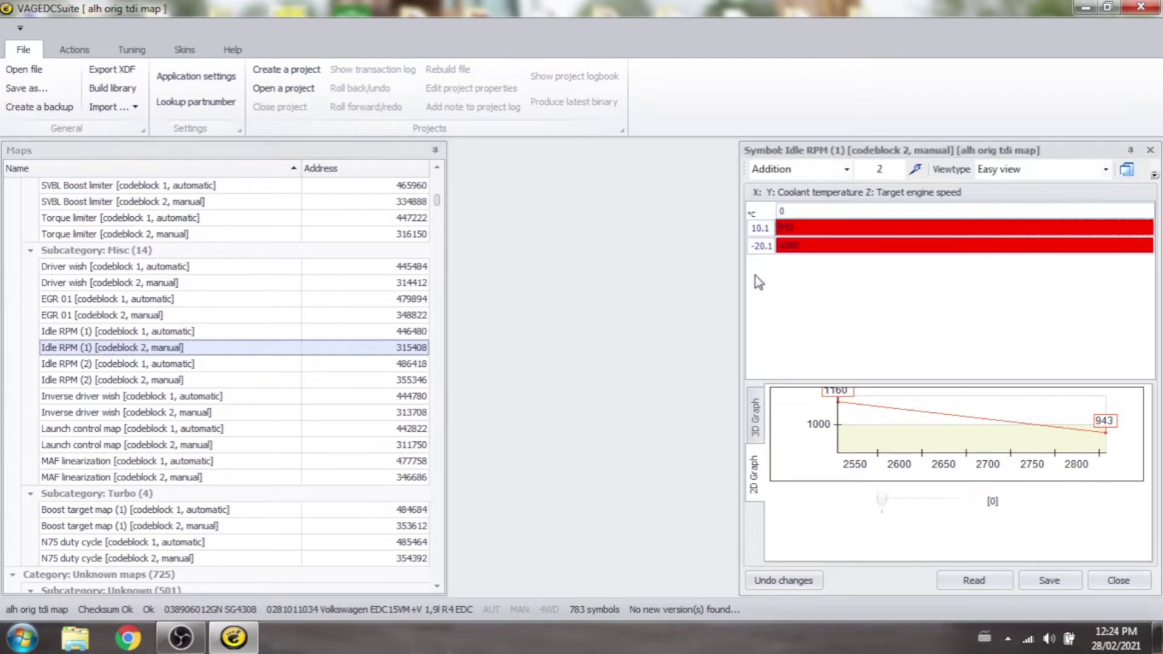
right_click(759, 234)
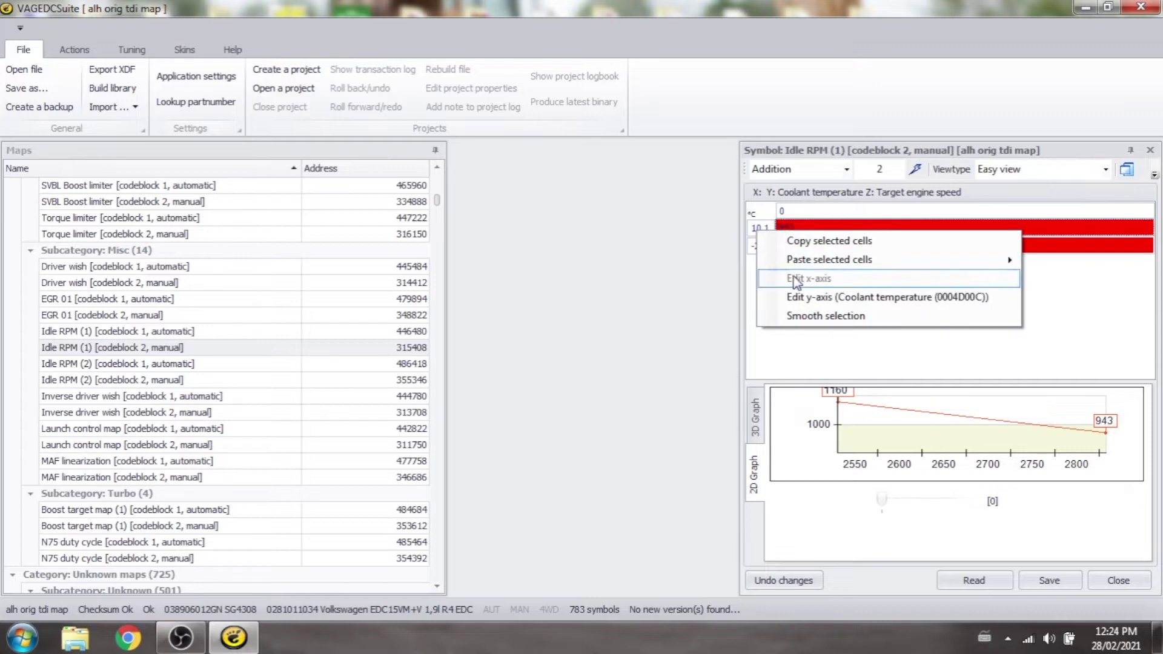
left_click(810, 300)
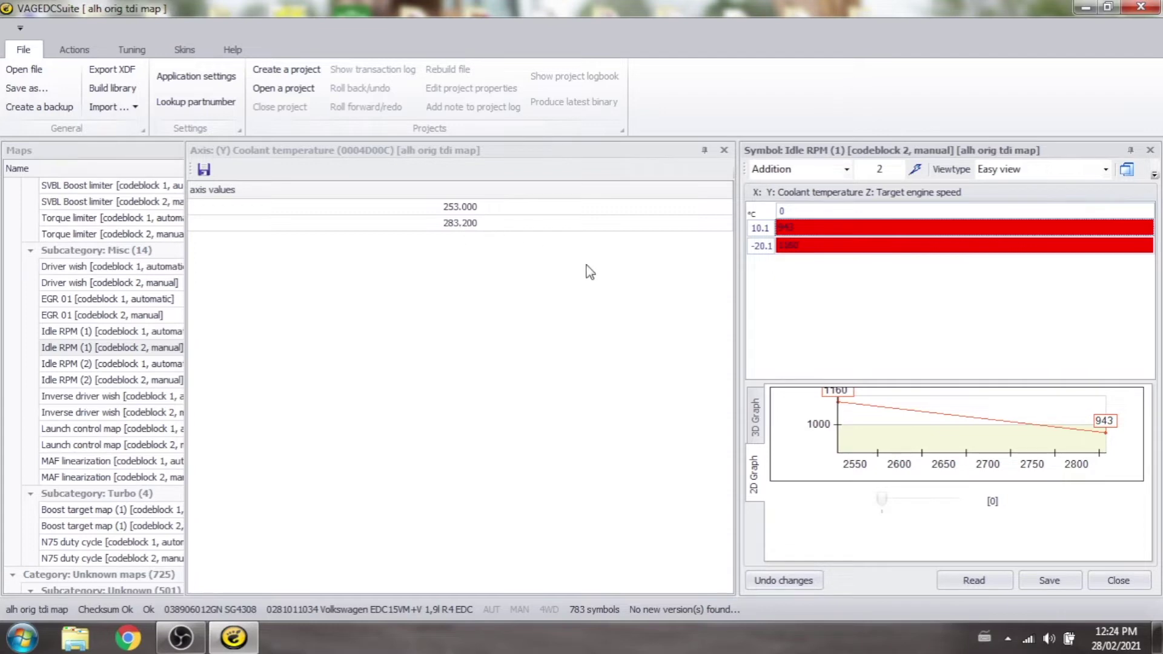
Change the coolant axis values from 253 and 283.2 to 293 and 295 and save them.
left_click(456, 209)
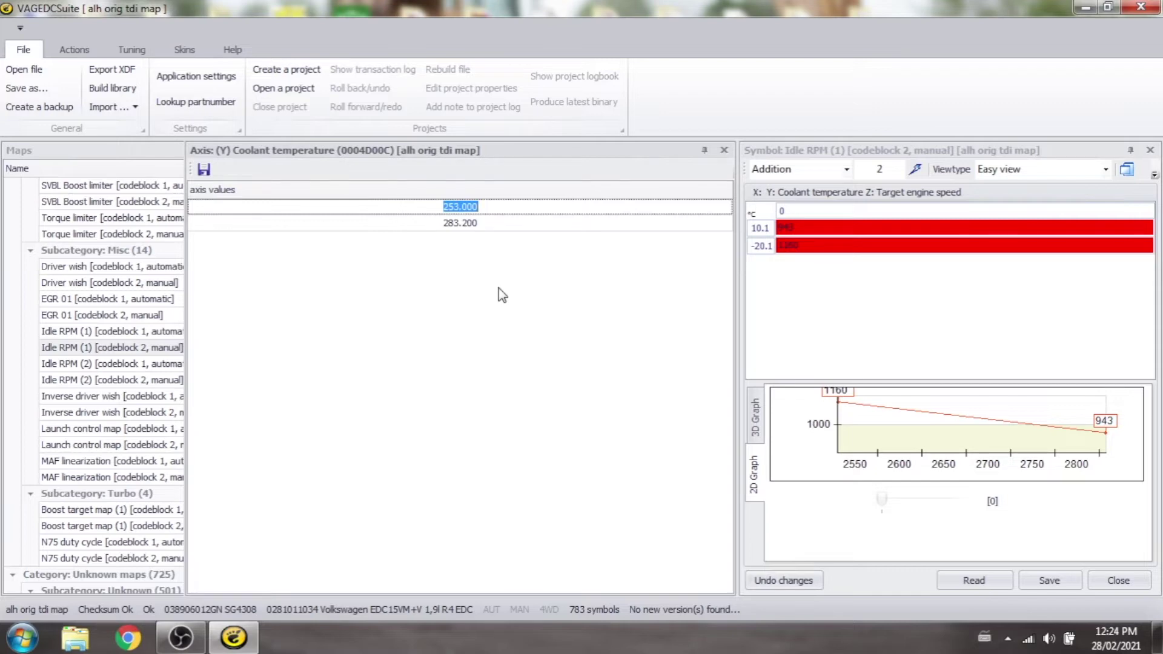
type("293.00")
left_click(457, 224)
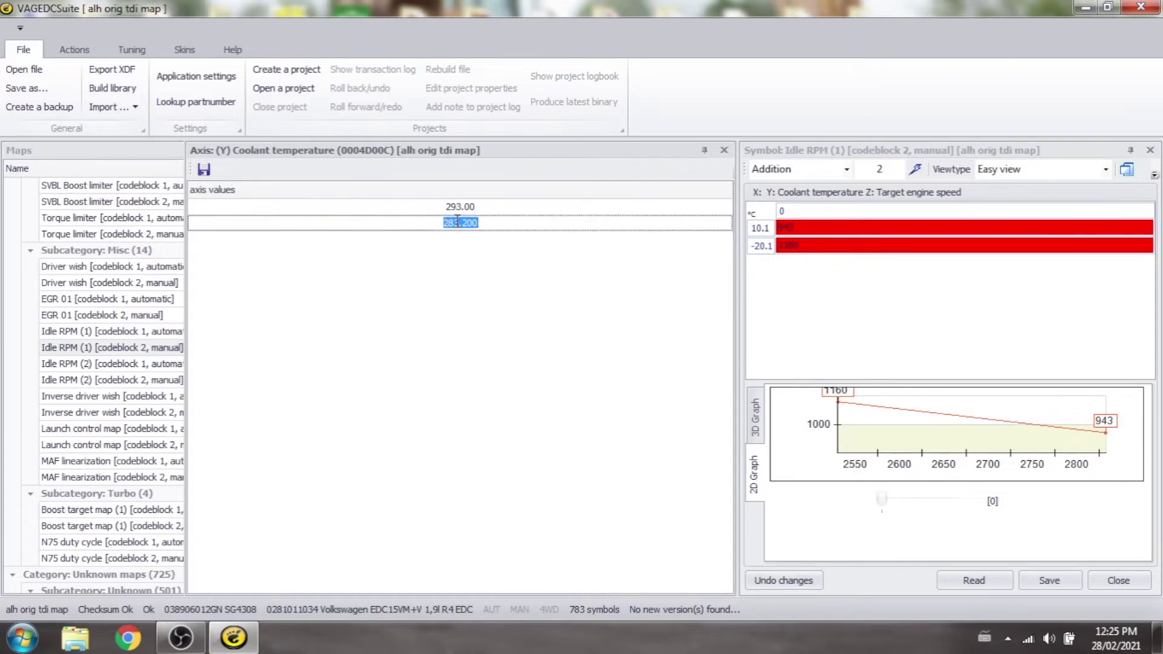
type("295.")
type("00")
left_click(203, 171)
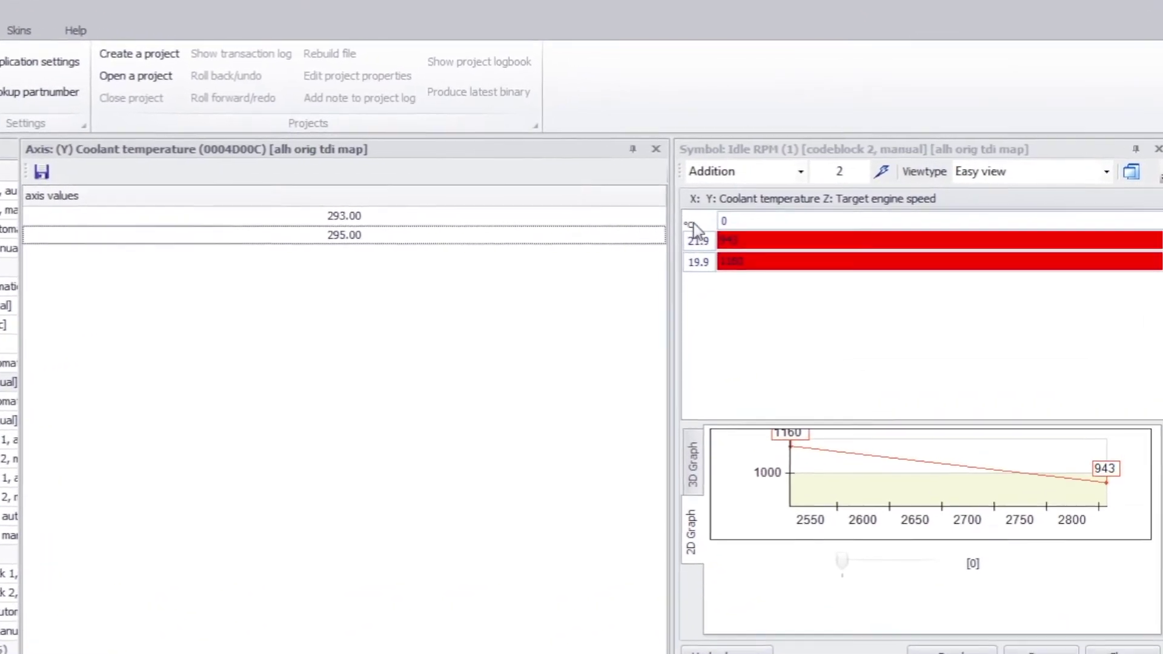
left_click(688, 271)
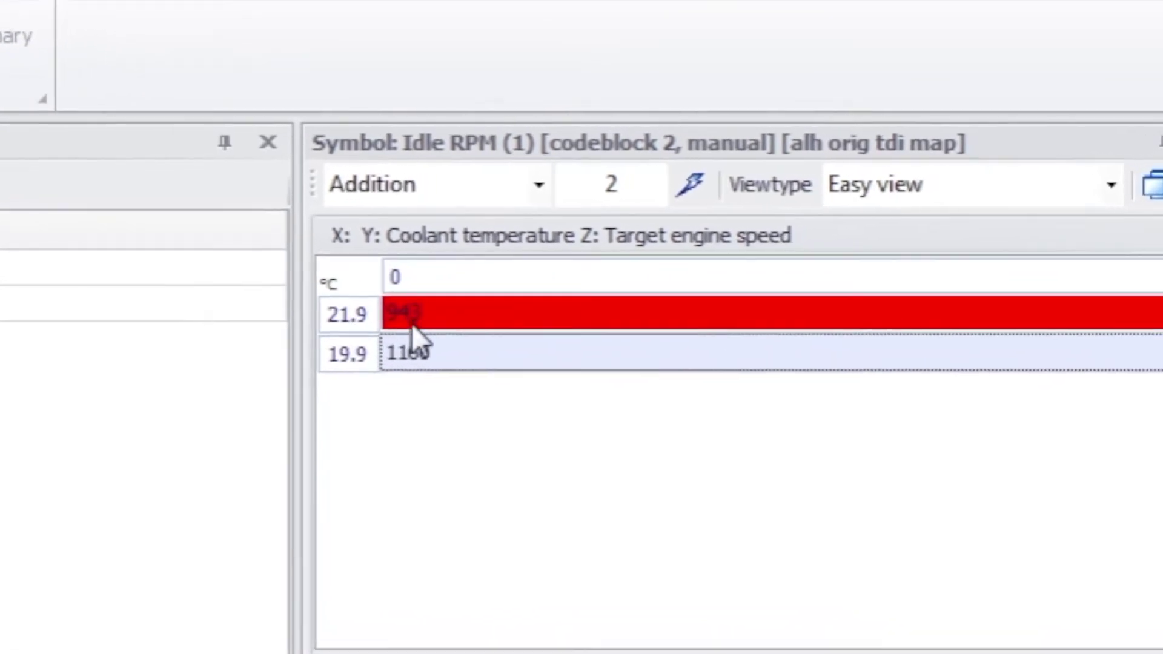
left_click(459, 305)
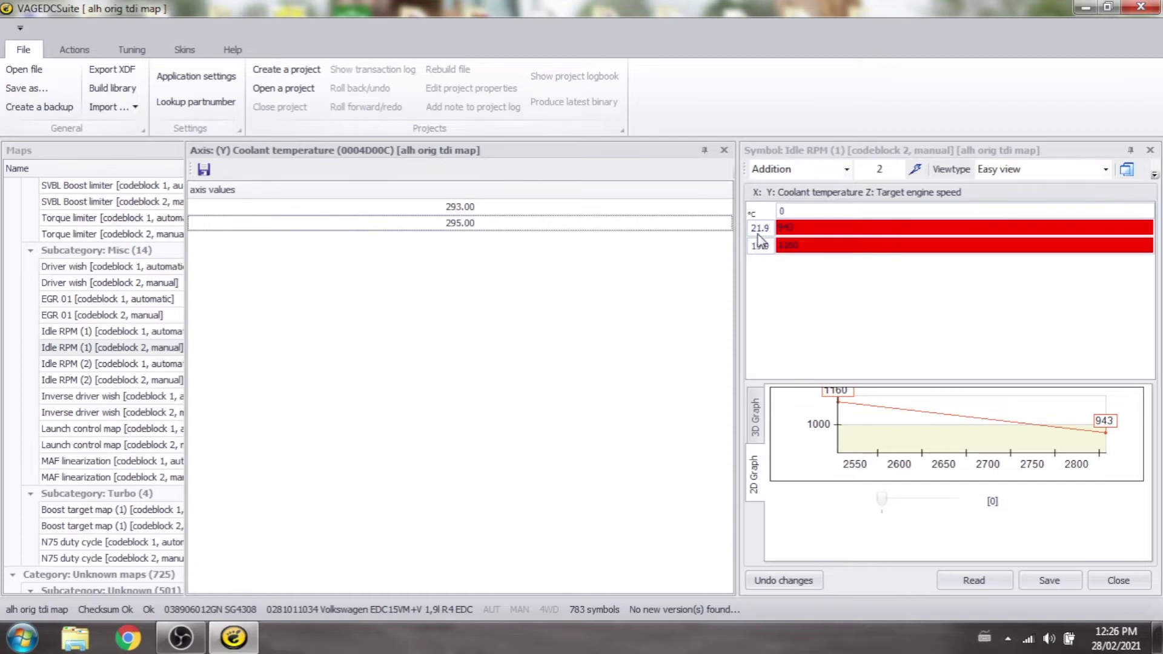
Replace the coolant axis values with 320 and 322, saving each, giving rows 48.9 and 46.9 °C.
left_click(458, 207)
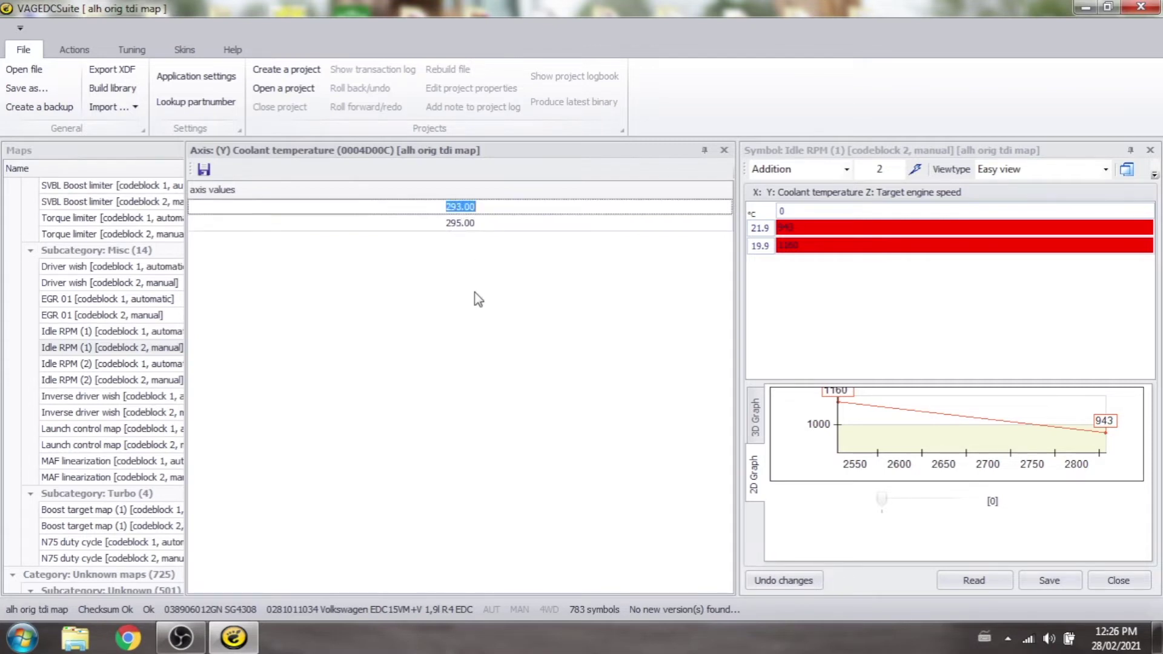
type("32")
type("0.0")
left_click(204, 169)
left_click(458, 223)
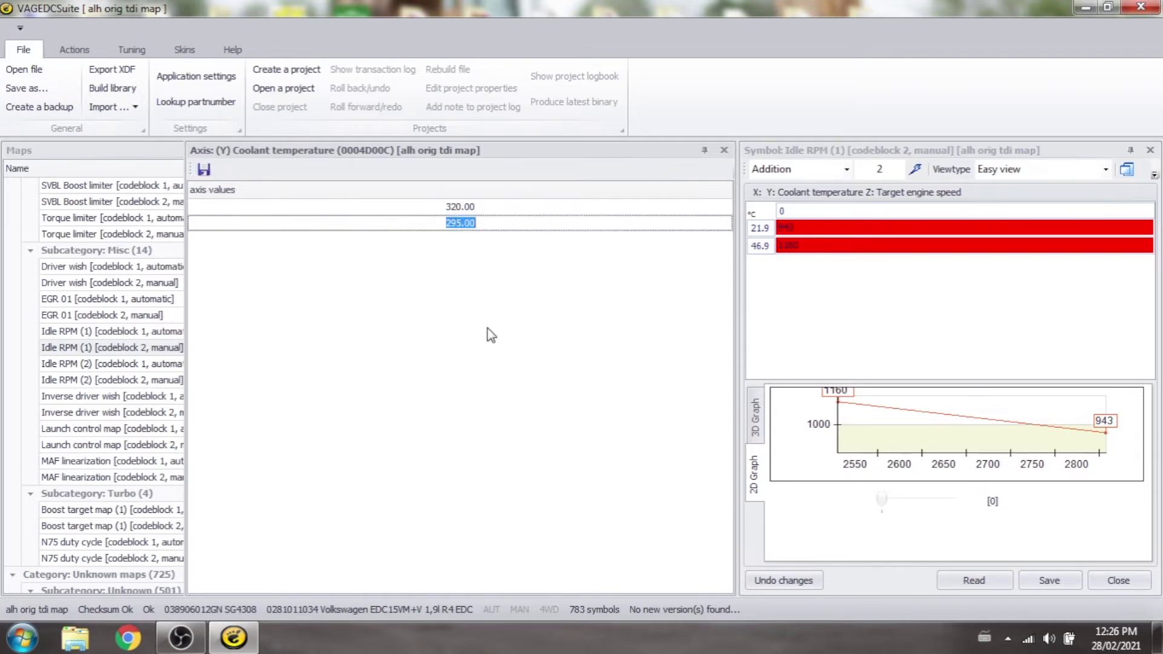
type("322.")
type("0")
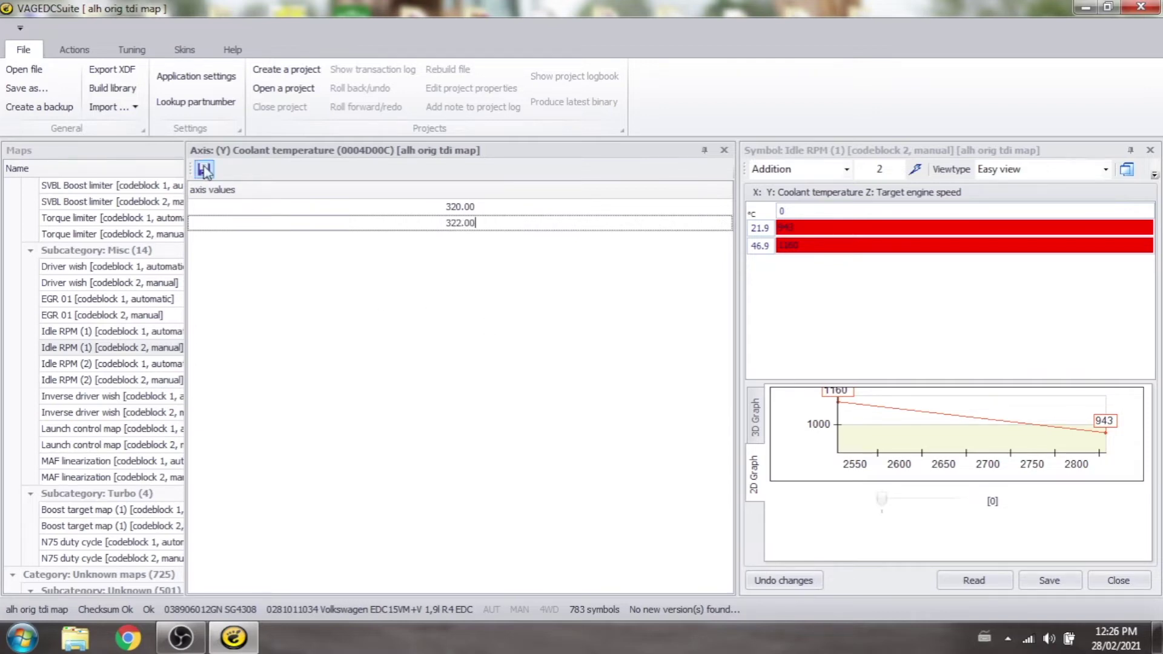
left_click(204, 170)
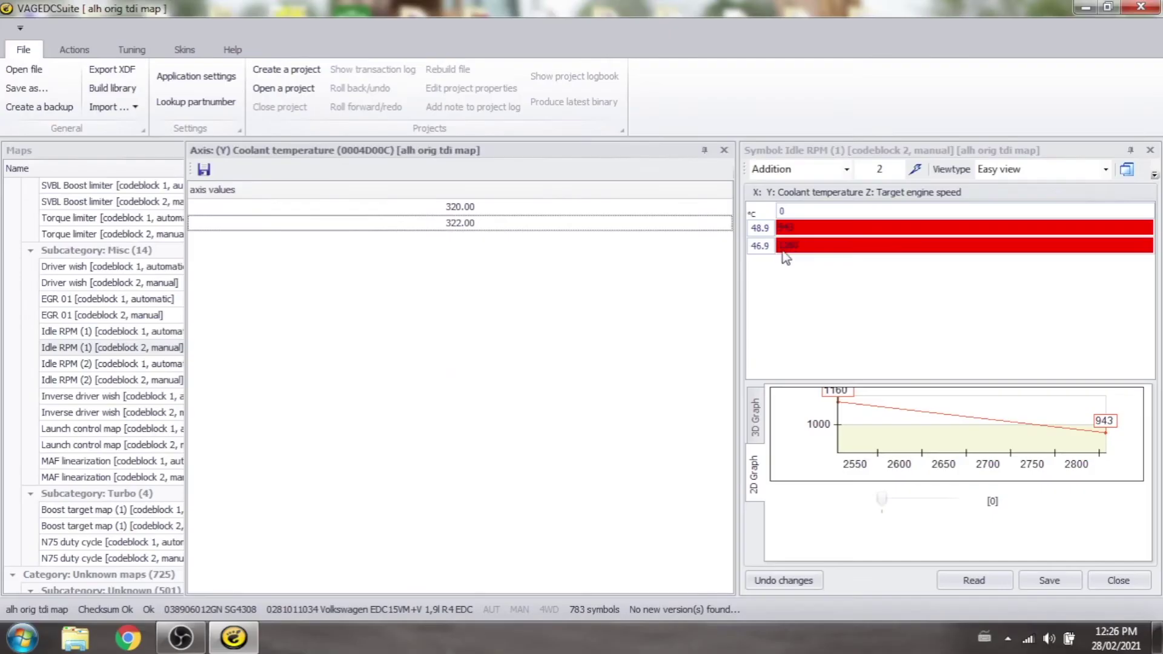
Change the 46.9 °C row's idle target from 1160 to 1350 rpm and save the map.
left_click(790, 247)
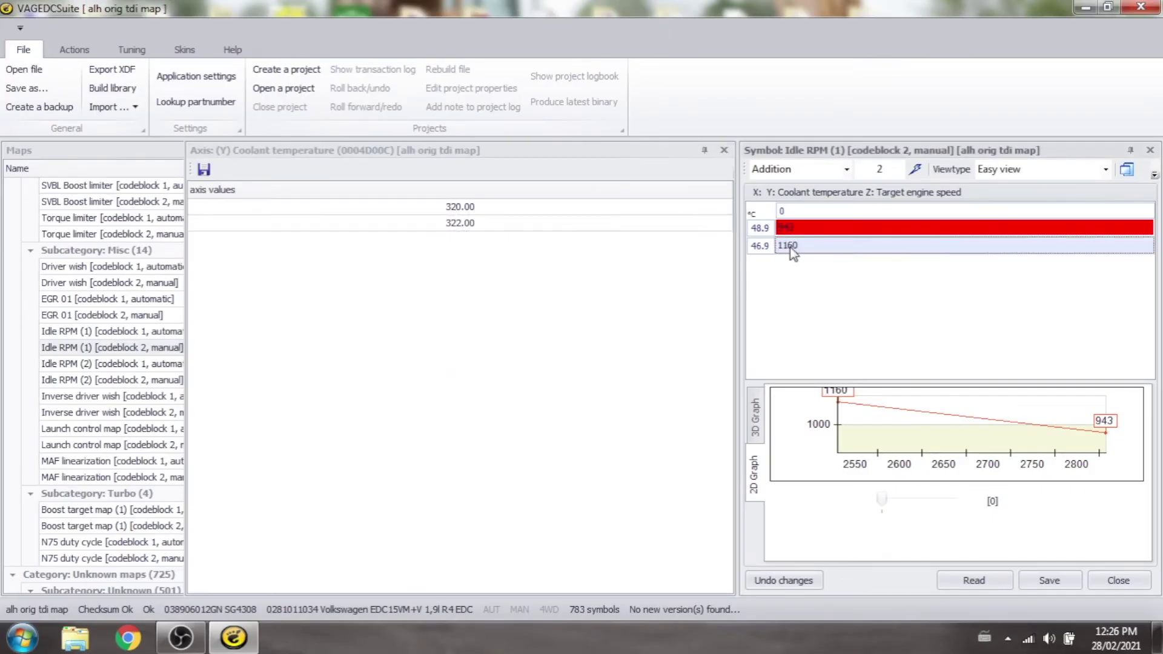
left_click(790, 249)
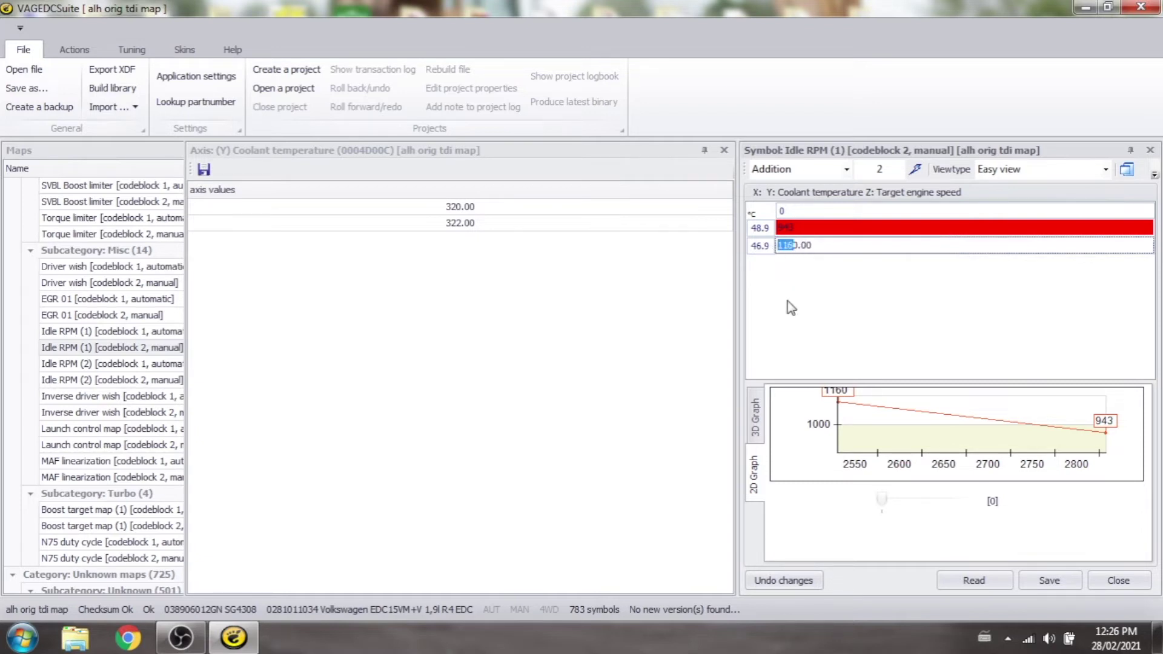
key("BackSpace")
type("1350")
key("Return")
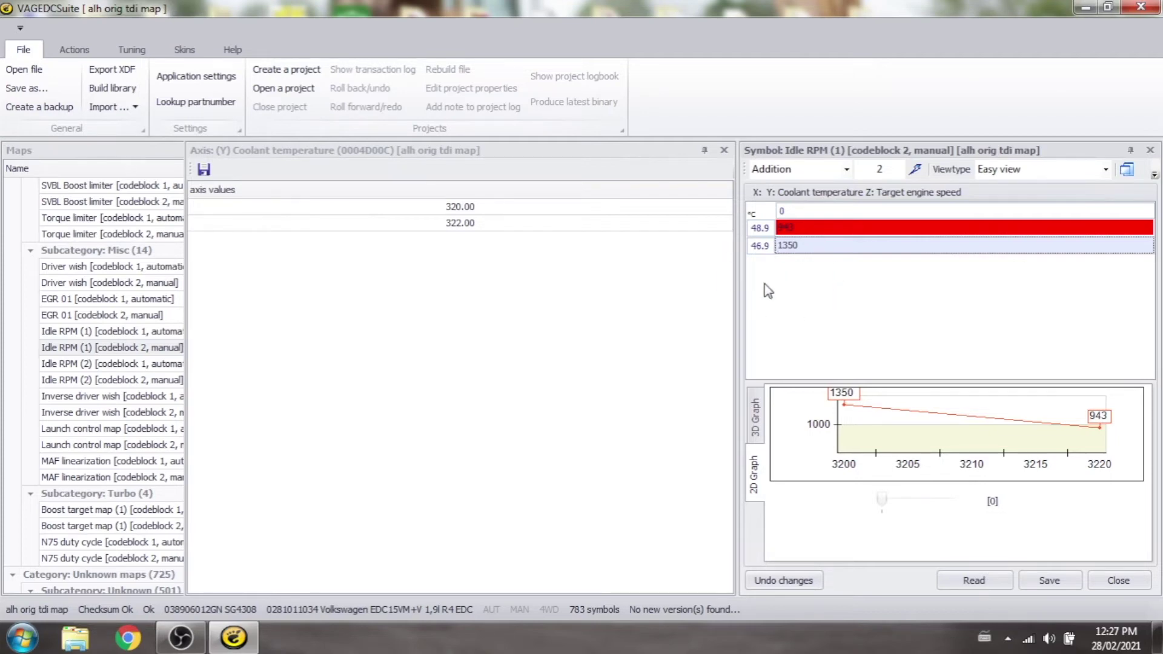
left_click(1046, 587)
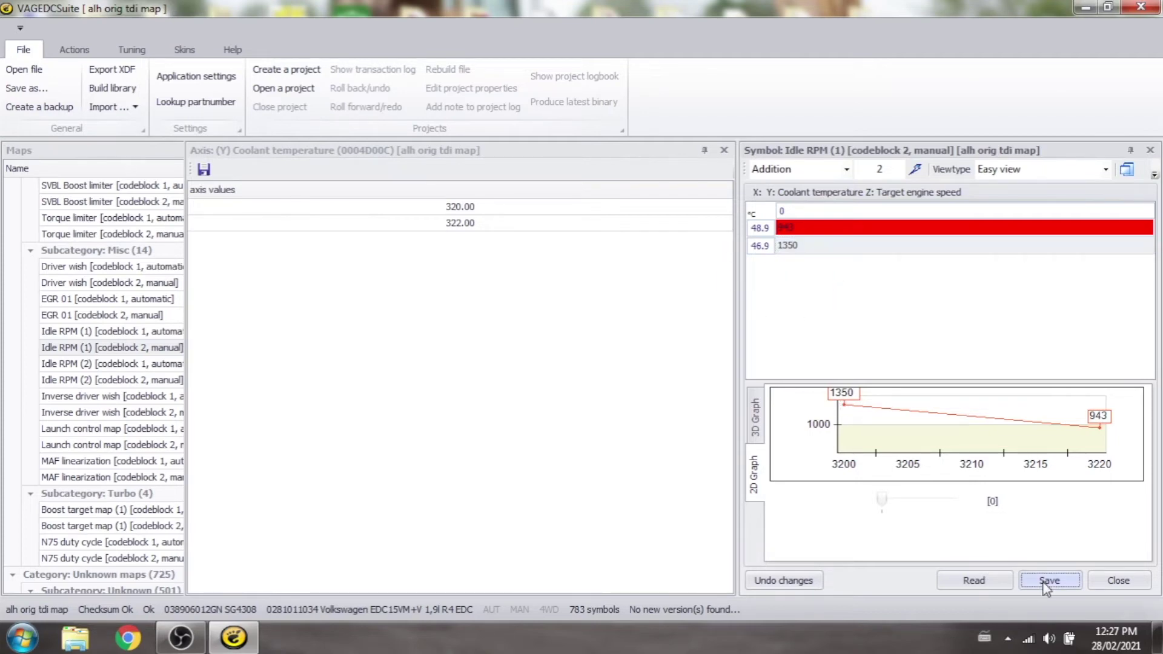
Close the Idle RPM (1) panels and open the Idle RPM (2) coolant temperature axis editor.
left_click(1112, 582)
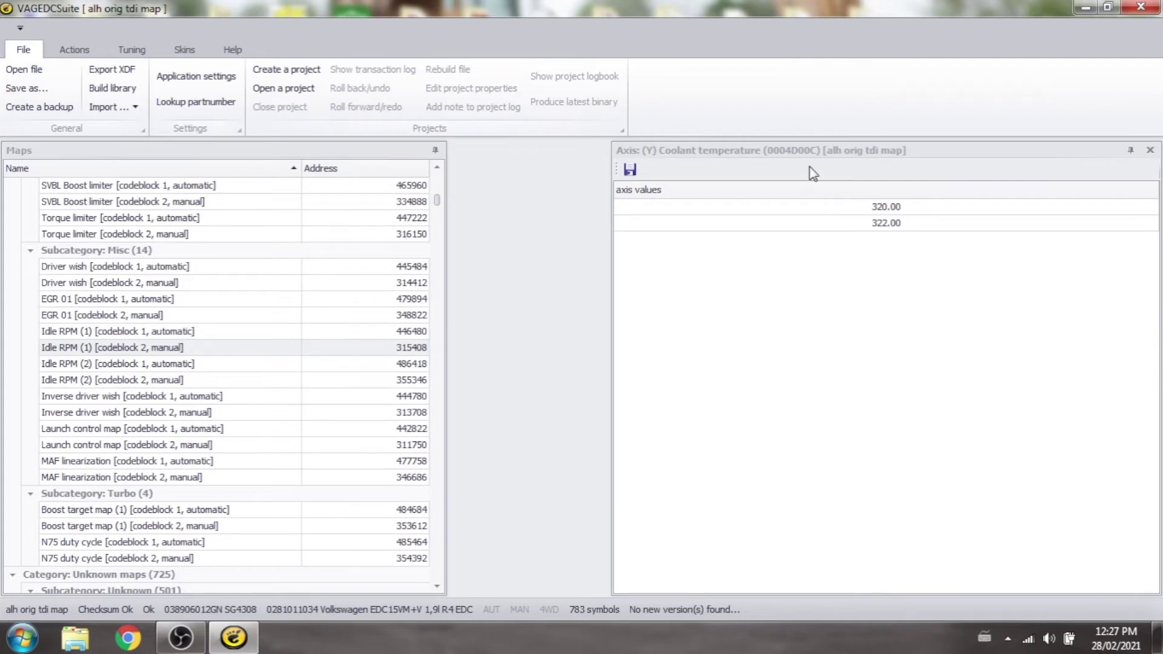
left_click(1148, 151)
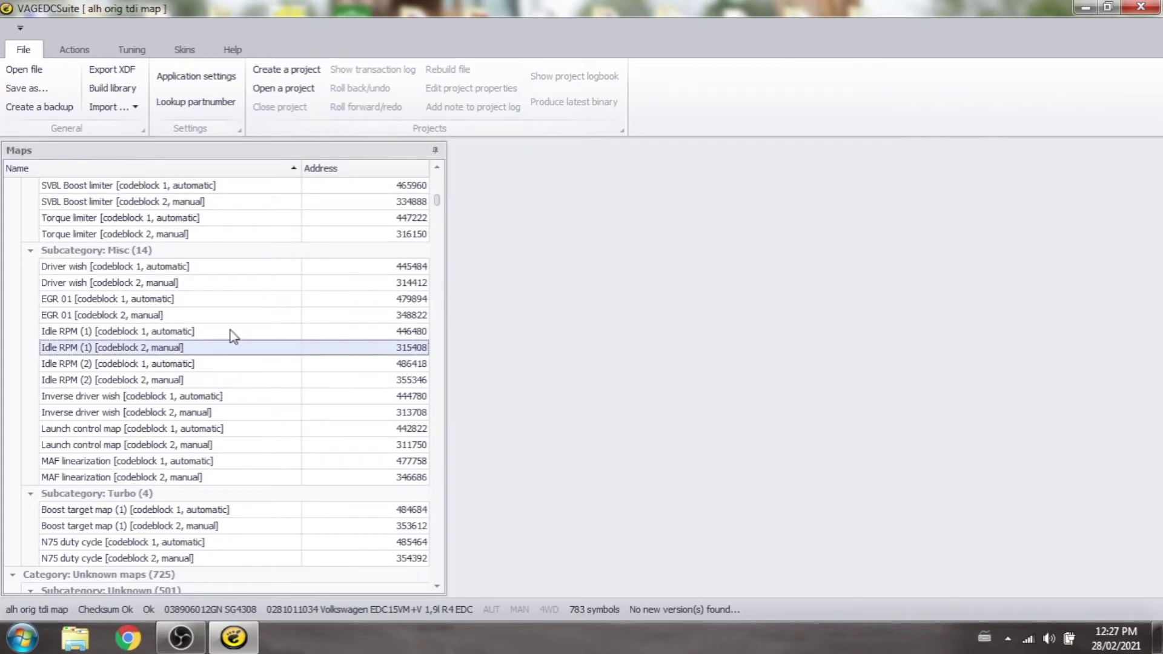
double_click(181, 380)
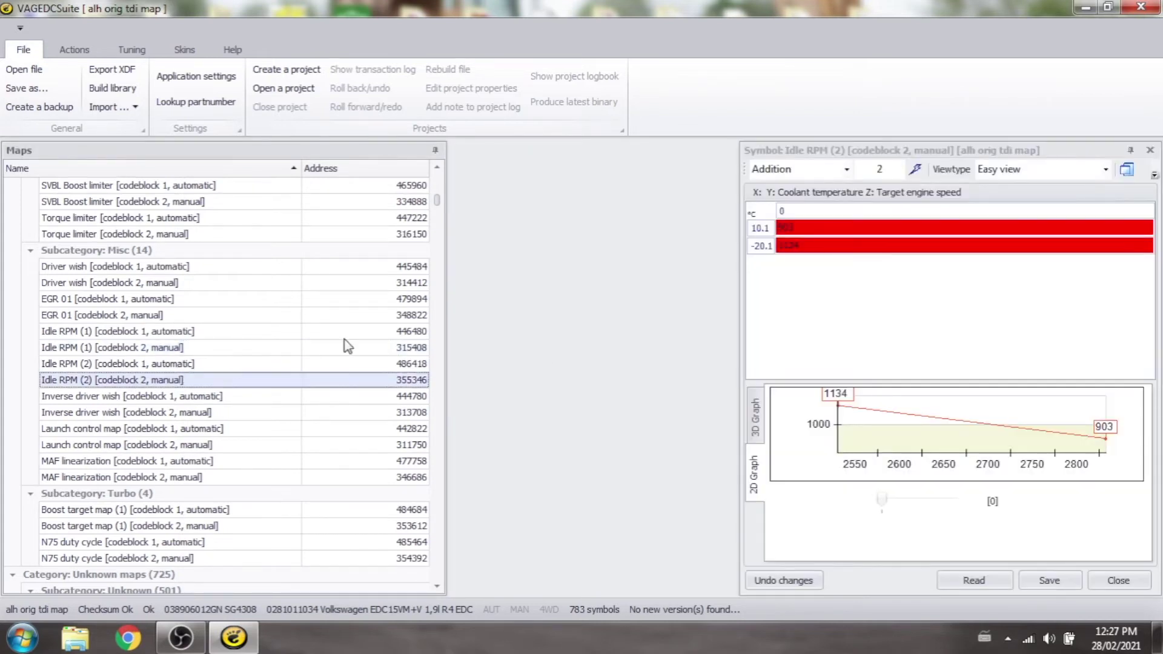
right_click(759, 253)
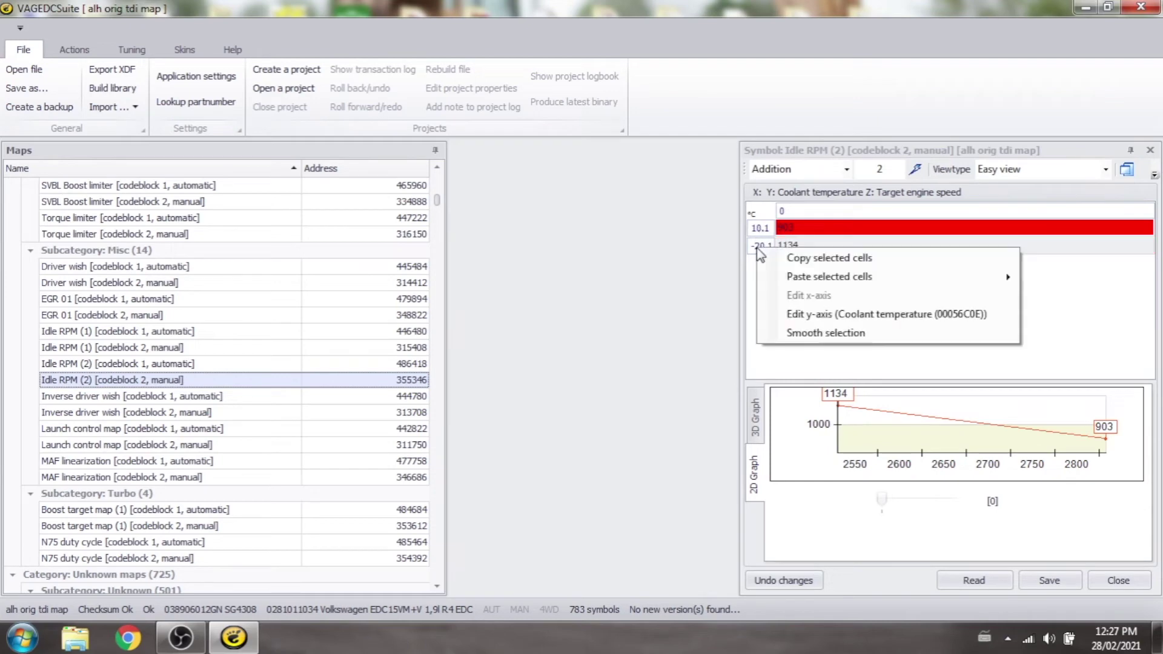
left_click(783, 313)
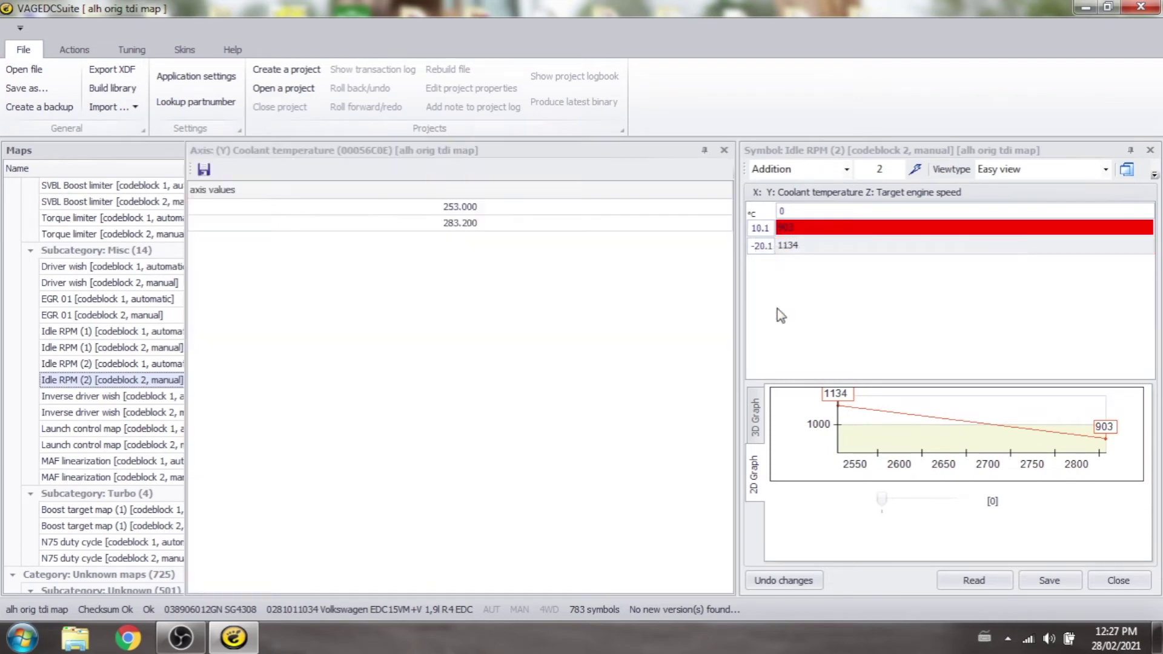
Set the Idle RPM (2) coolant axis values to 320 and 322 and save them.
double_click(456, 209)
type("32")
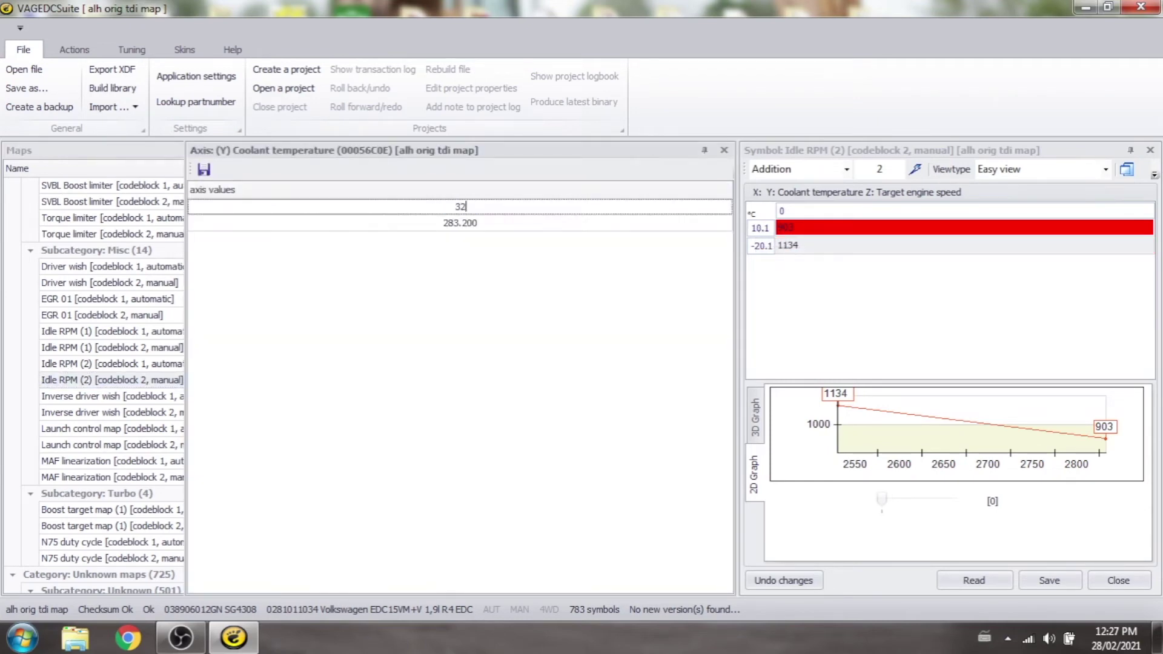
type("0.0")
double_click(462, 223)
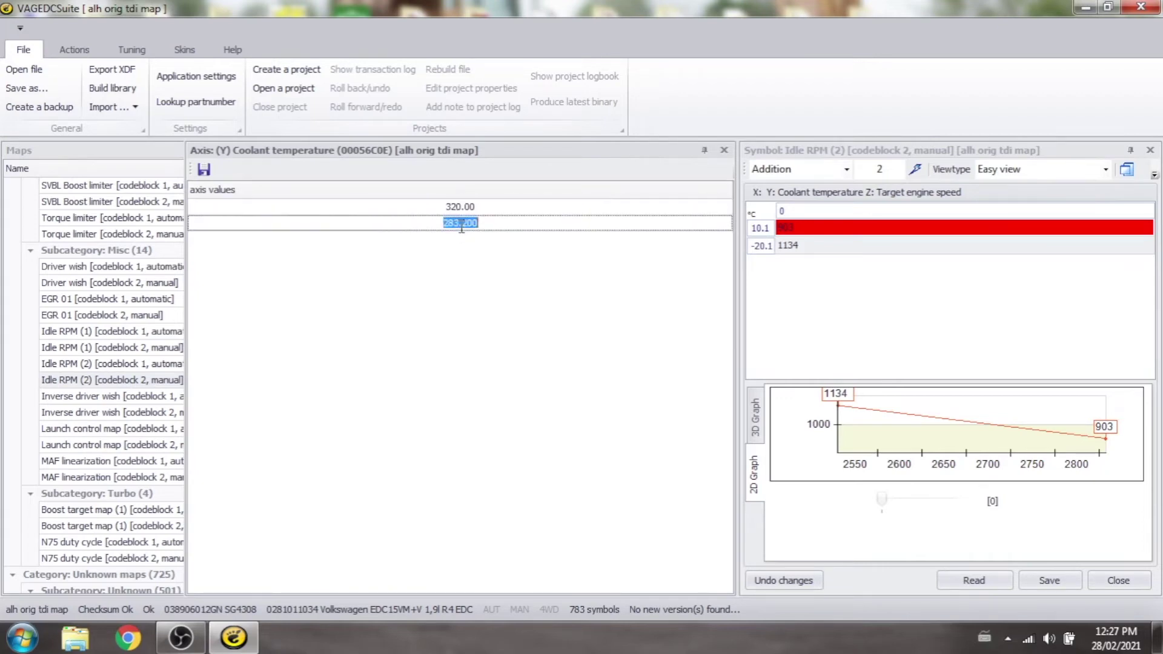
type("322.0")
type("0")
left_click(204, 171)
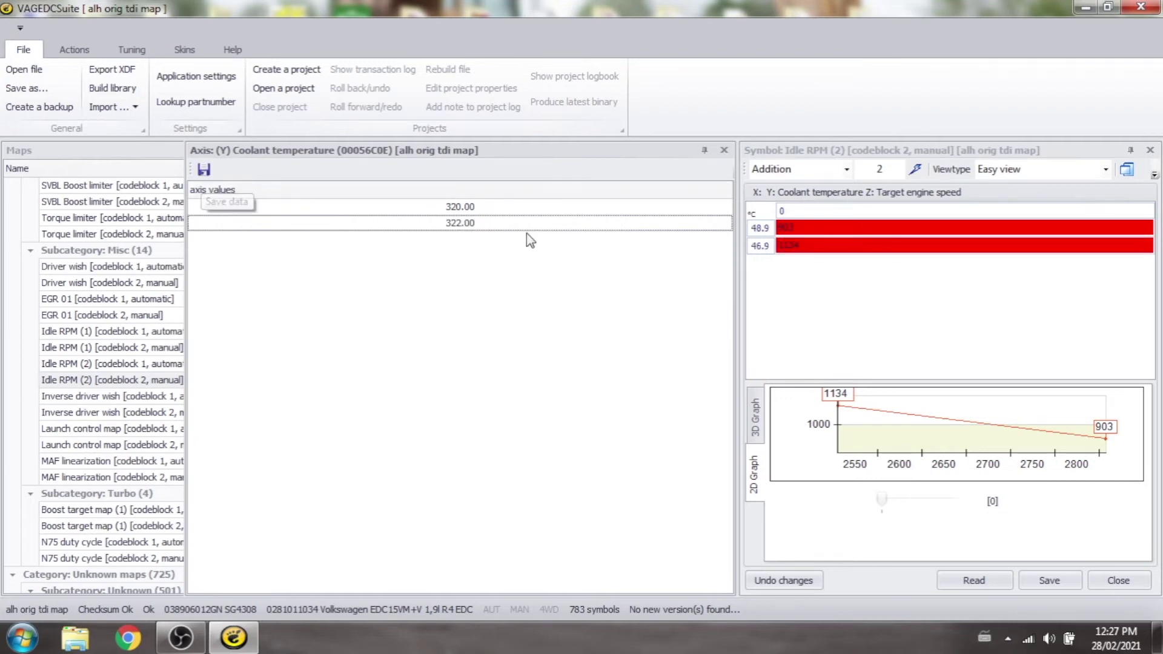
Replace 1134 with 1350 rpm on the 46.9 °C row, save and close Idle RPM (2).
double_click(791, 246)
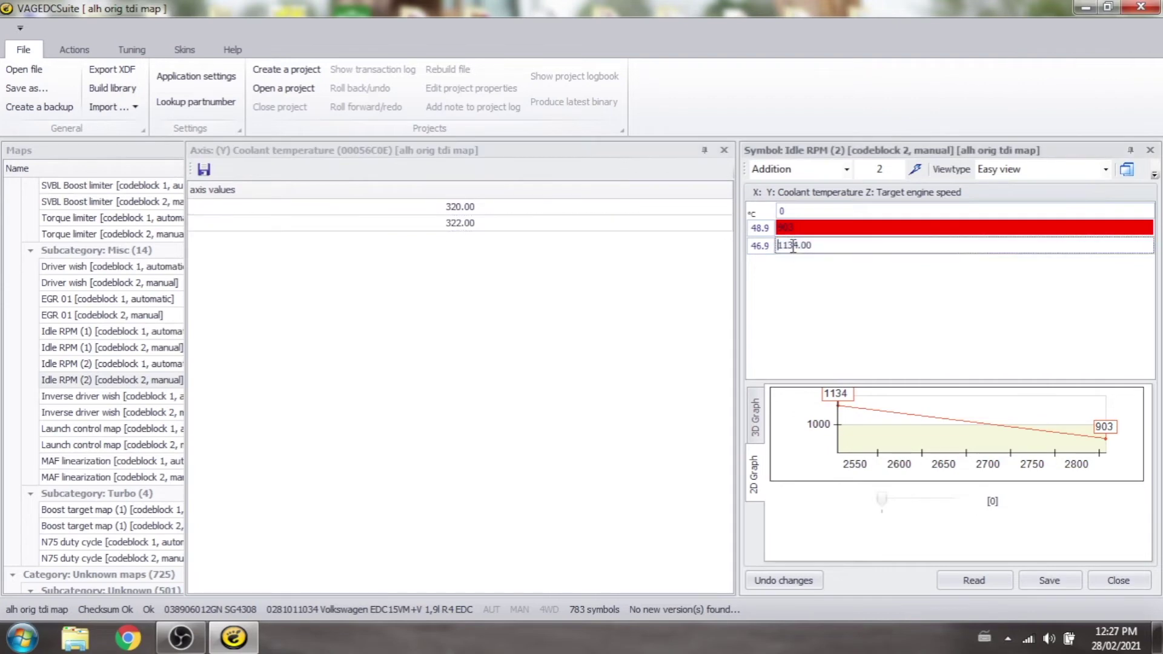
left_click_drag(799, 253, 779, 252)
type("1350")
key("Return")
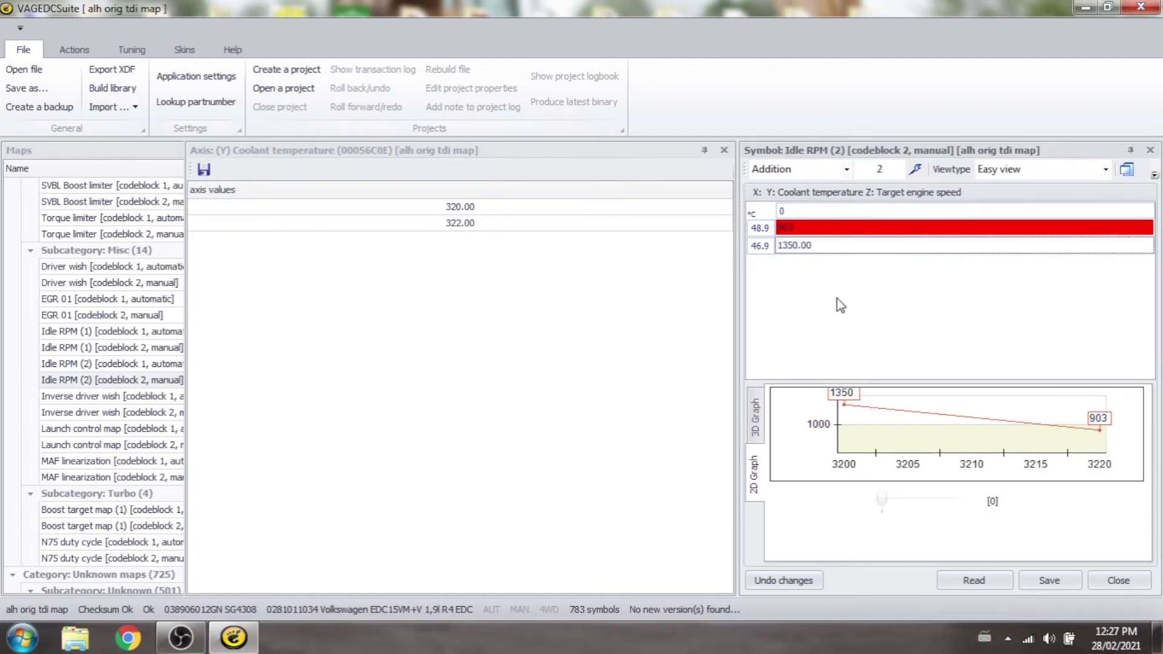
left_click(1042, 581)
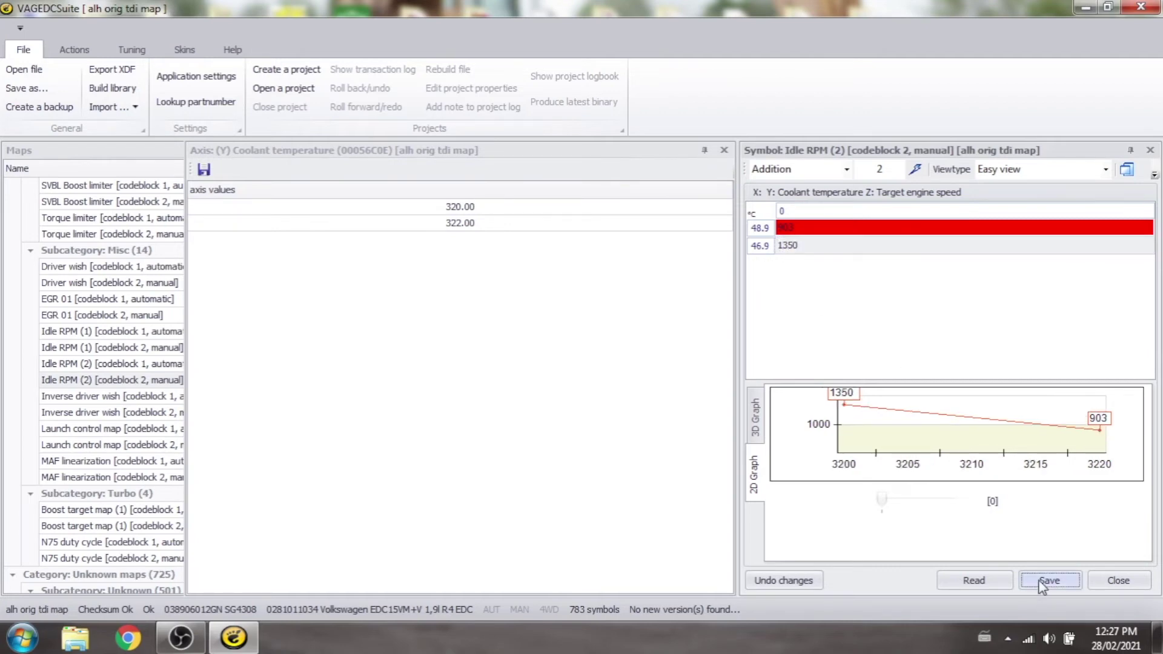
left_click(1115, 581)
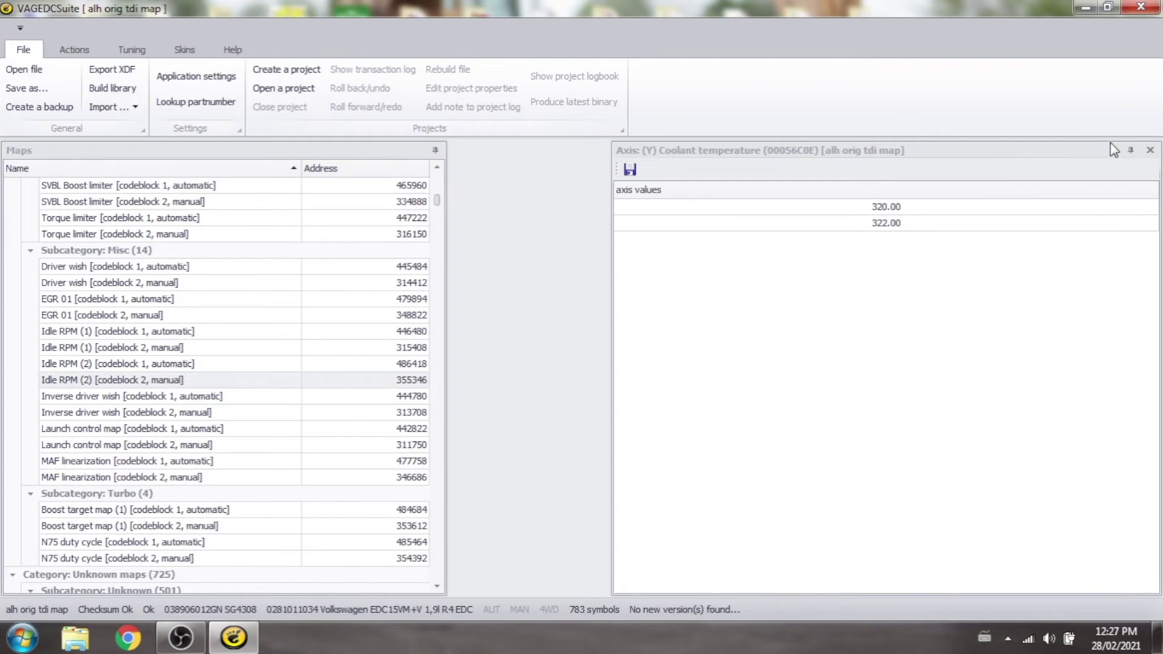
Save the binary as alh-dynamic-idle.bin and reopen it, with checksum OK.
left_click(1149, 151)
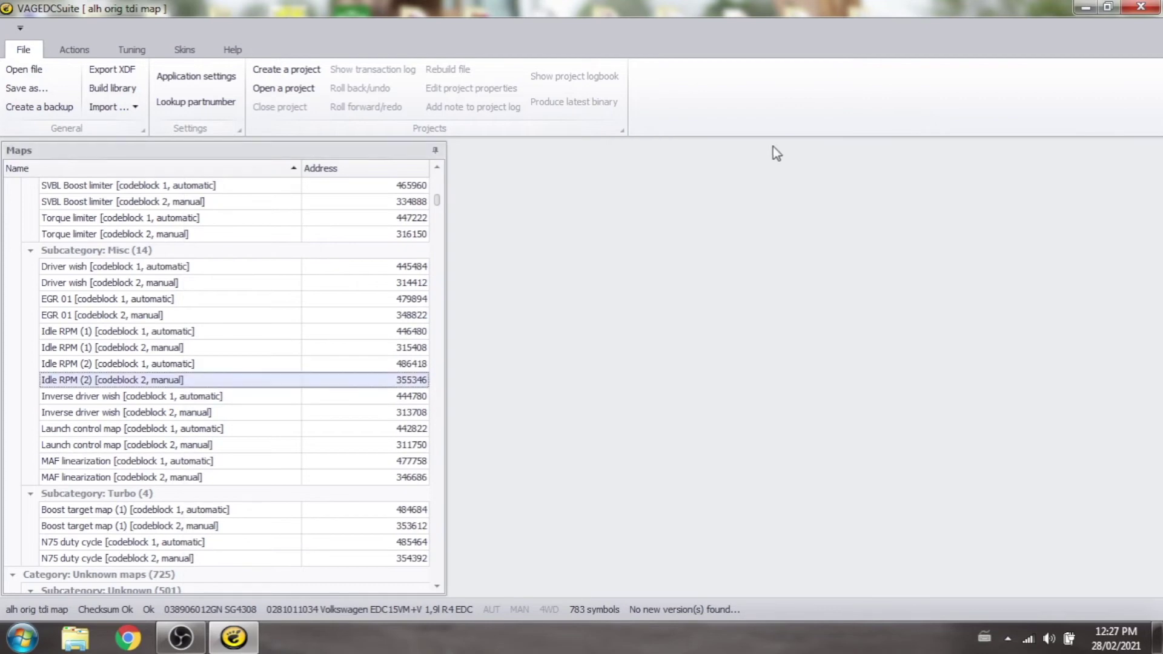
left_click(24, 88)
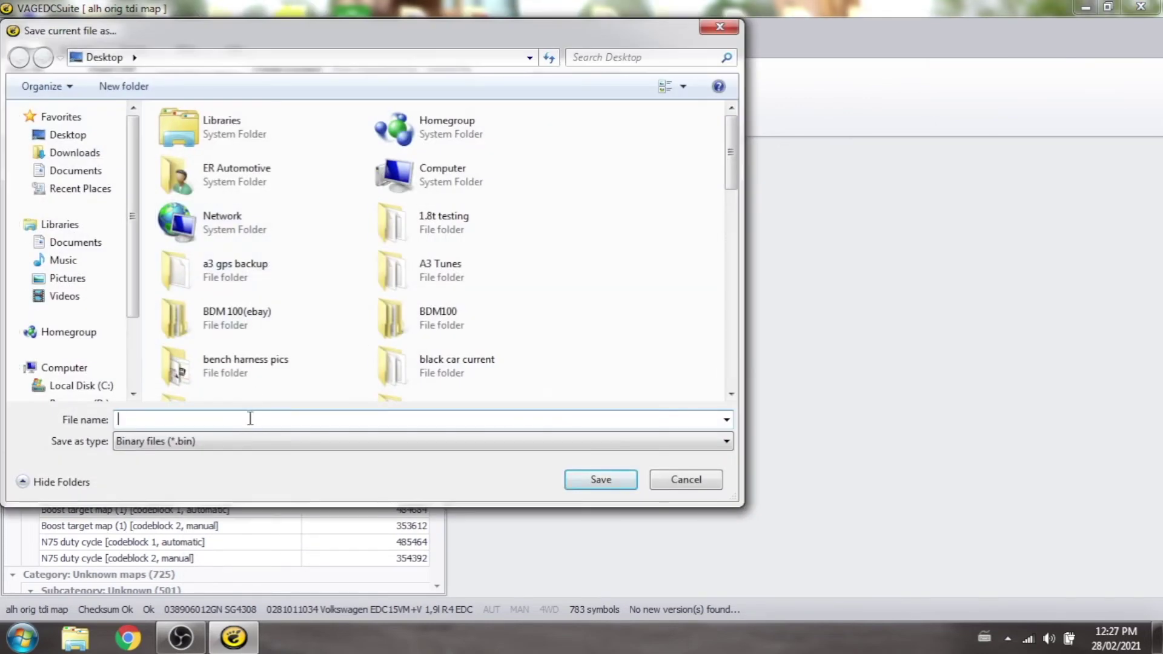
type("alh")
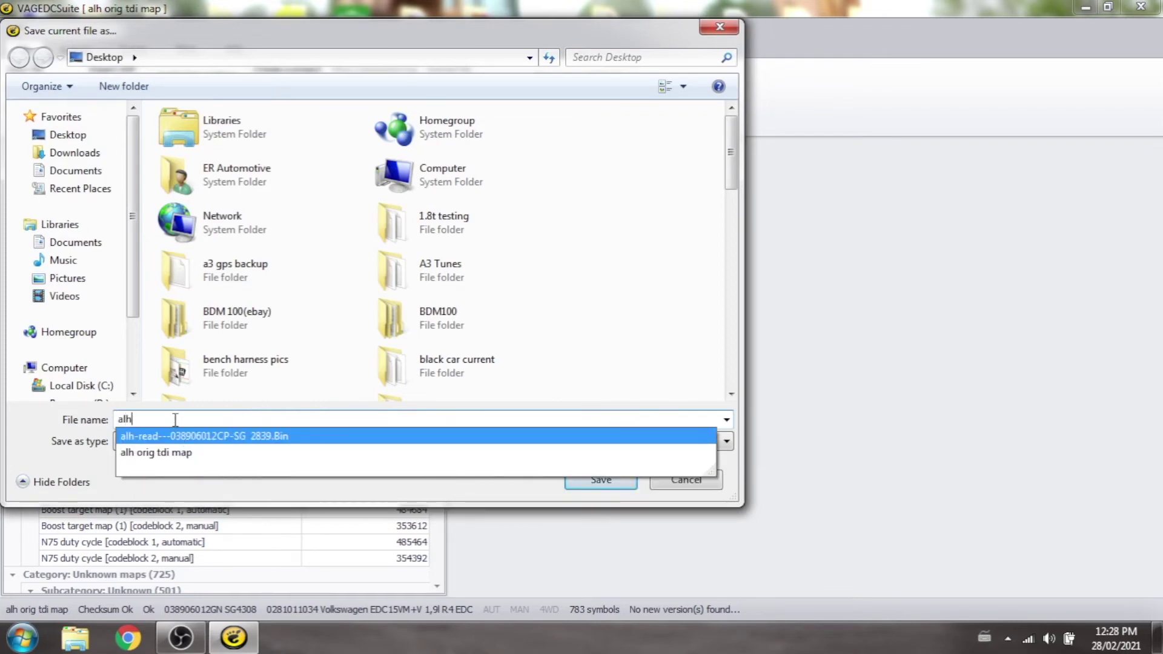
key("BackSpace")
key("BackSpace")
key("BackSpace")
type("al")
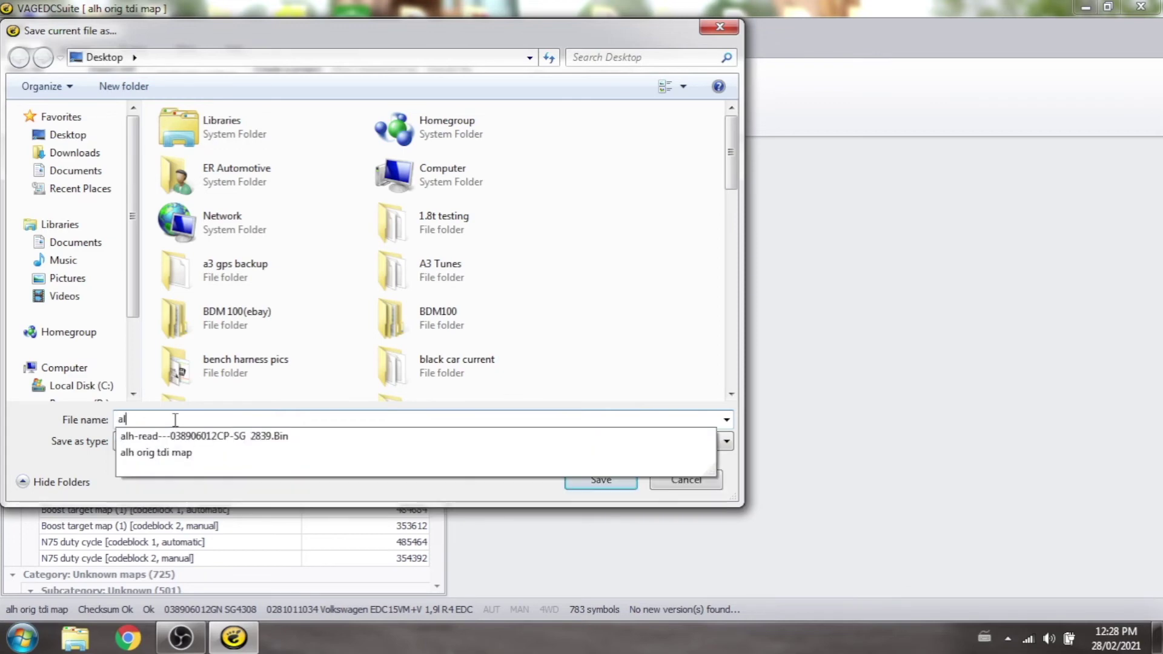
type("h dy")
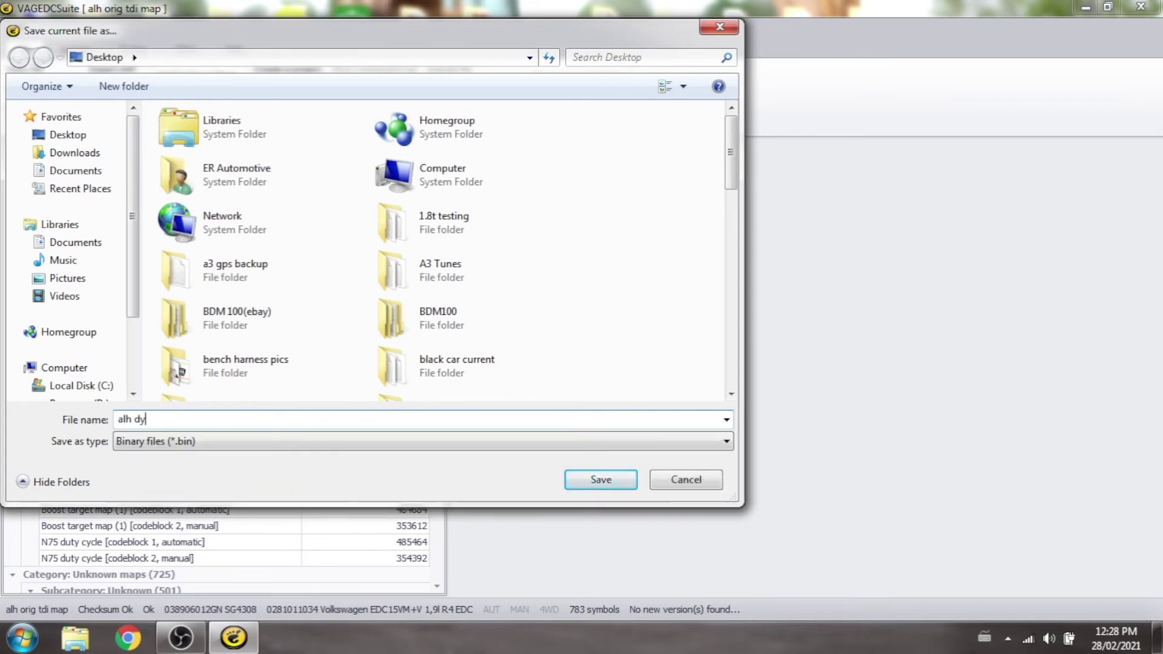
key("BackSpace")
key("BackSpace")
key("BackSpace")
type("-")
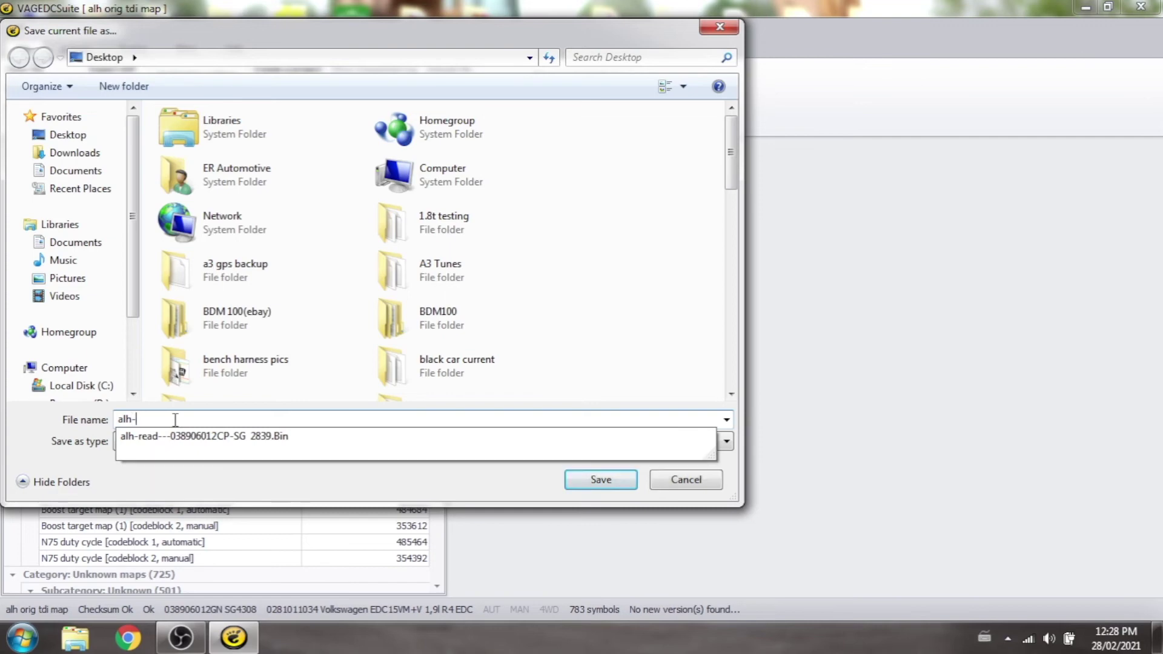
type("dynamic-idle.bin")
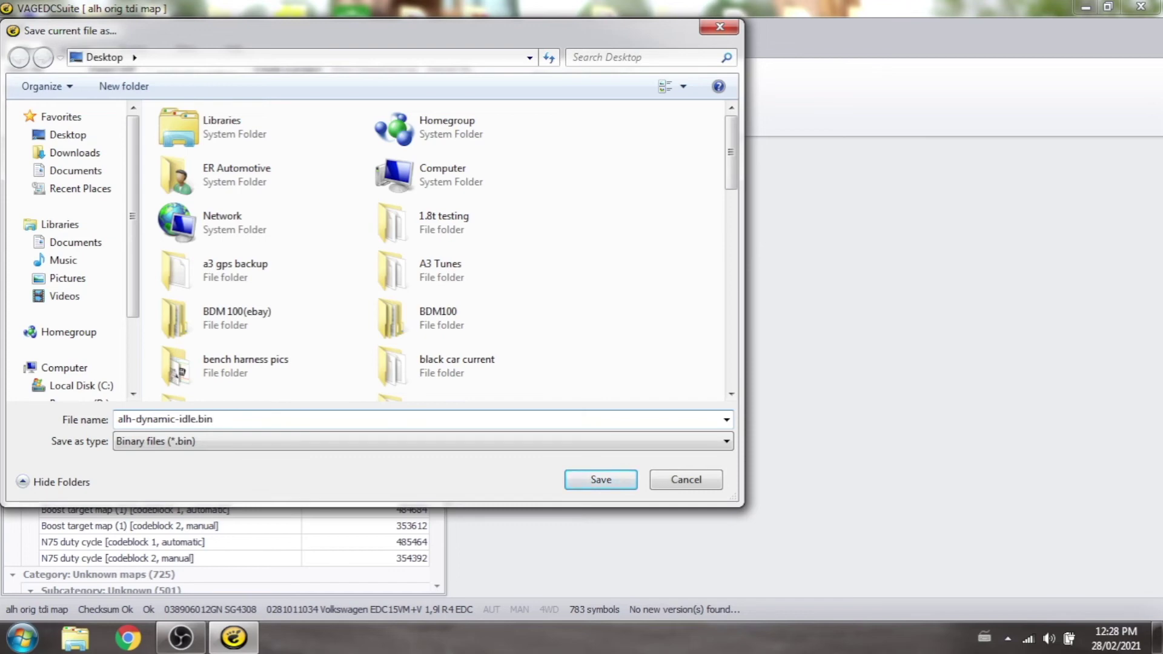
left_click(588, 482)
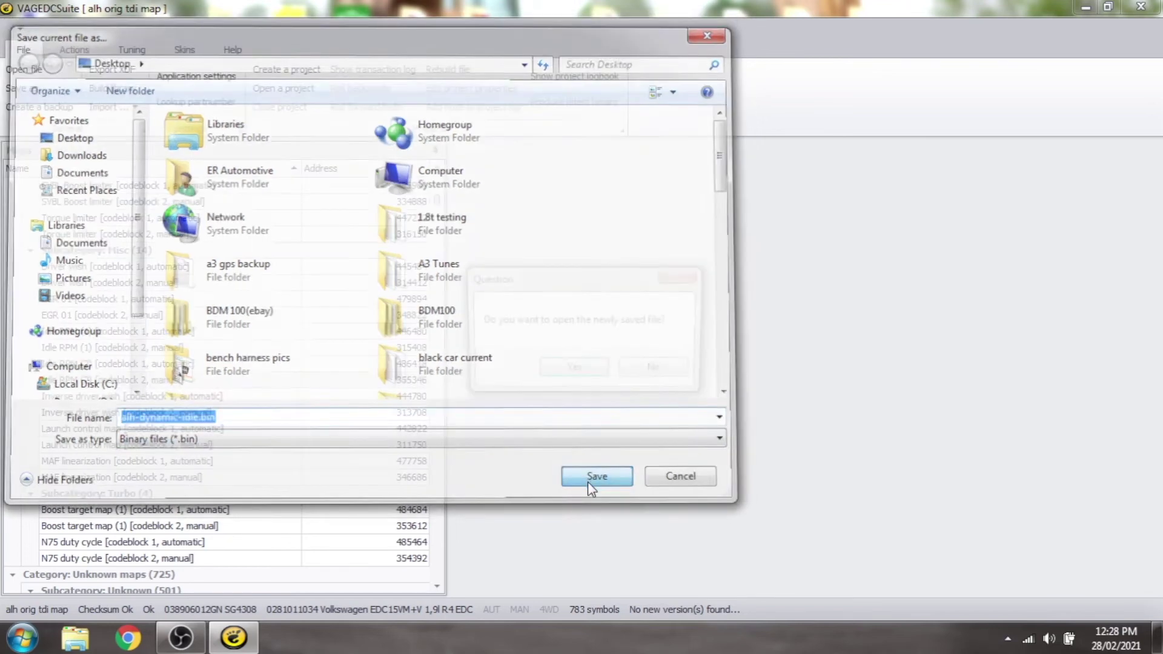
left_click(568, 372)
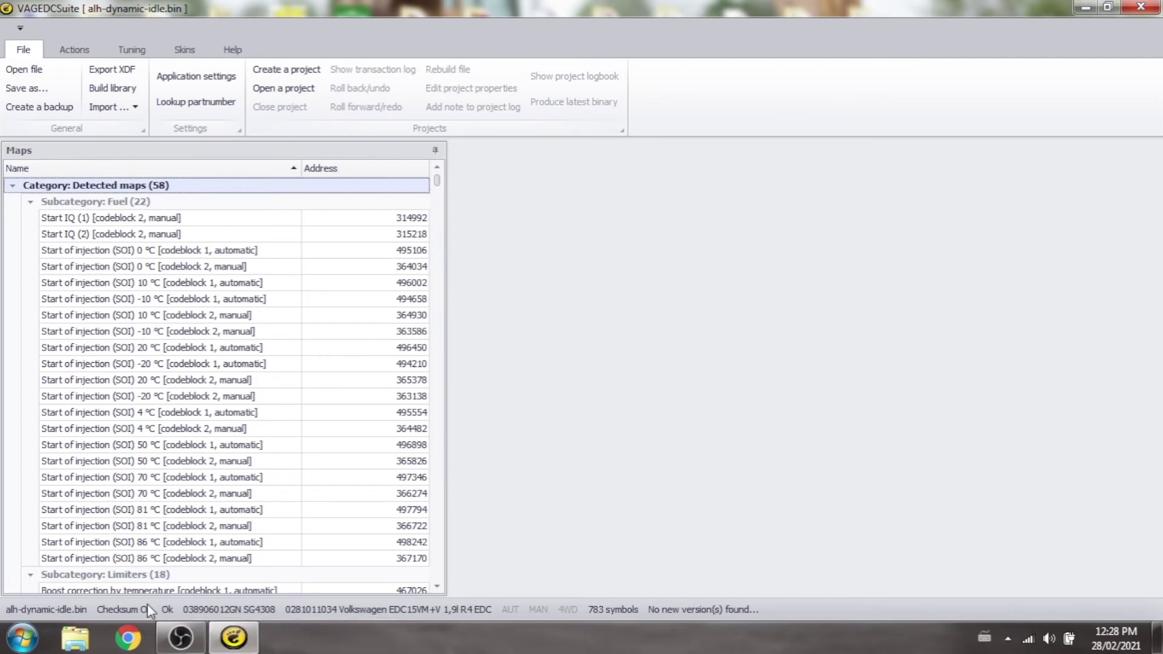
Show the Actions ribbon with checksum verification and binary comparison tools for alh-dynamic-idle.bin.
mouse_move(145, 169)
left_click(69, 53)
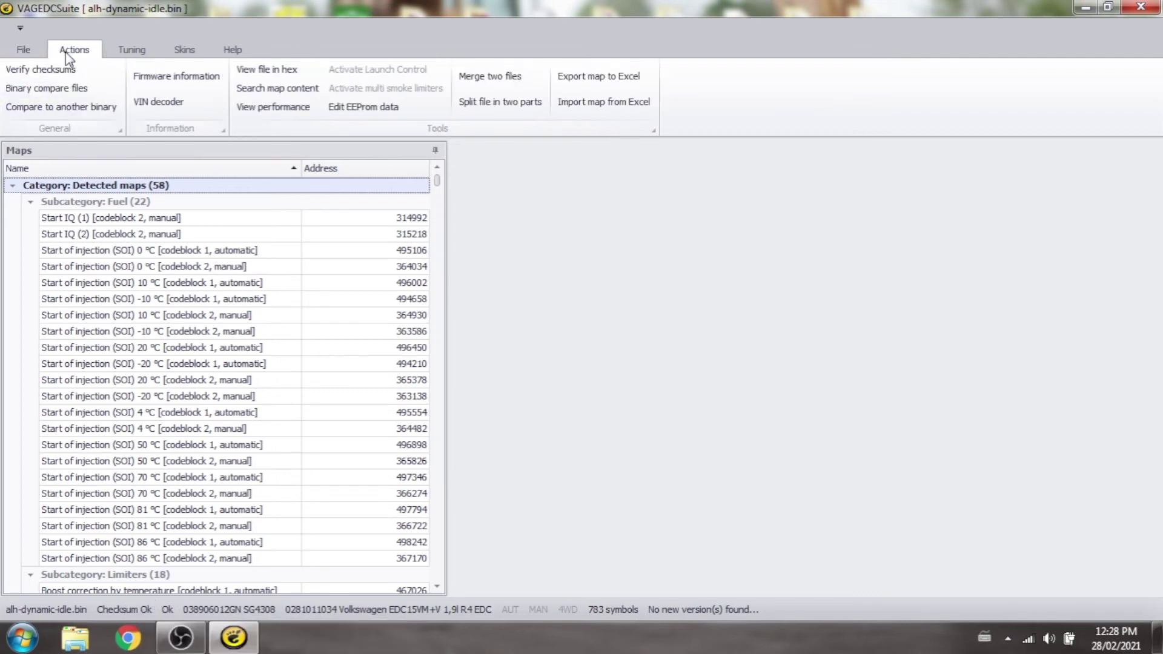